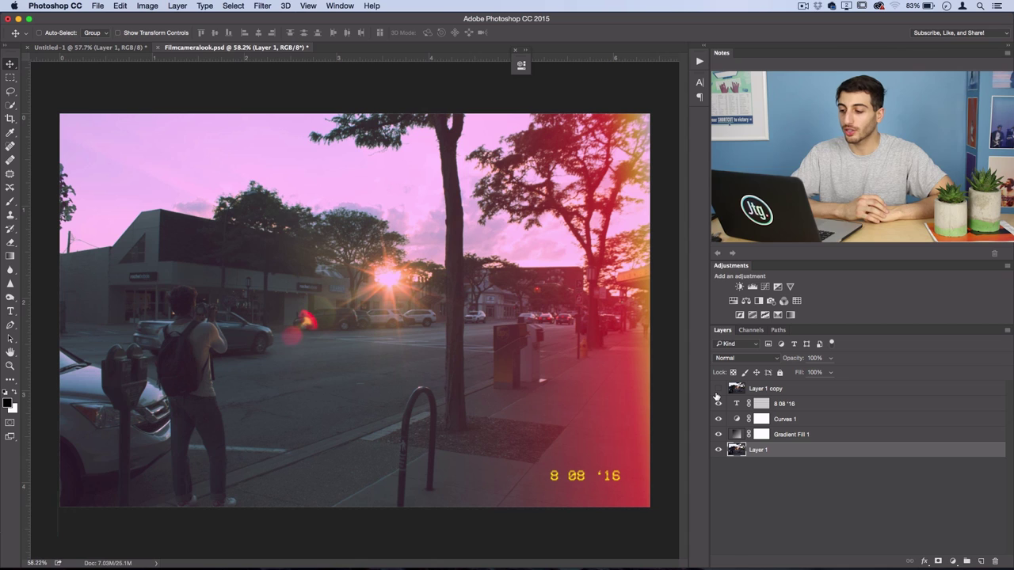
# Step: Toggle the pink-graded Layer 1 copy on and off to compare, leaving it hidden
pyautogui.click(719, 388)
pyautogui.click(719, 388)
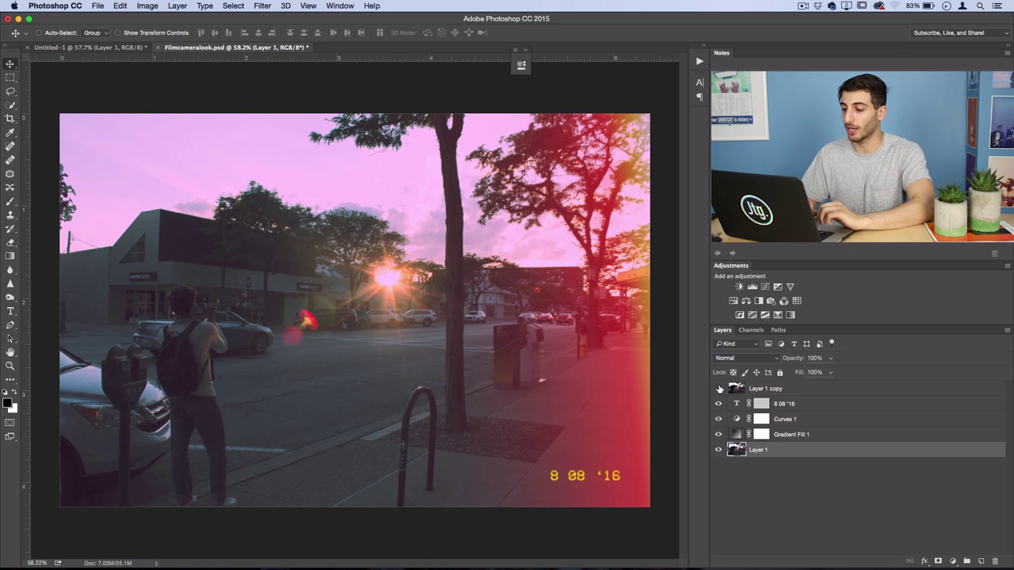
pyautogui.click(719, 389)
pyautogui.click(719, 388)
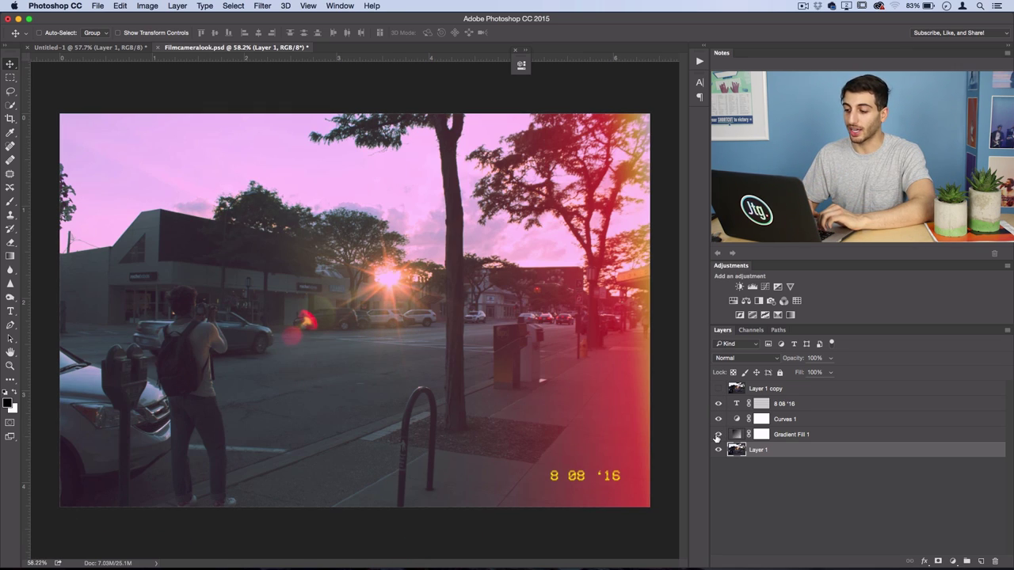
# Step: Compare the gradient light leak and date stamp on and off, then show only Layer 1
pyautogui.click(719, 434)
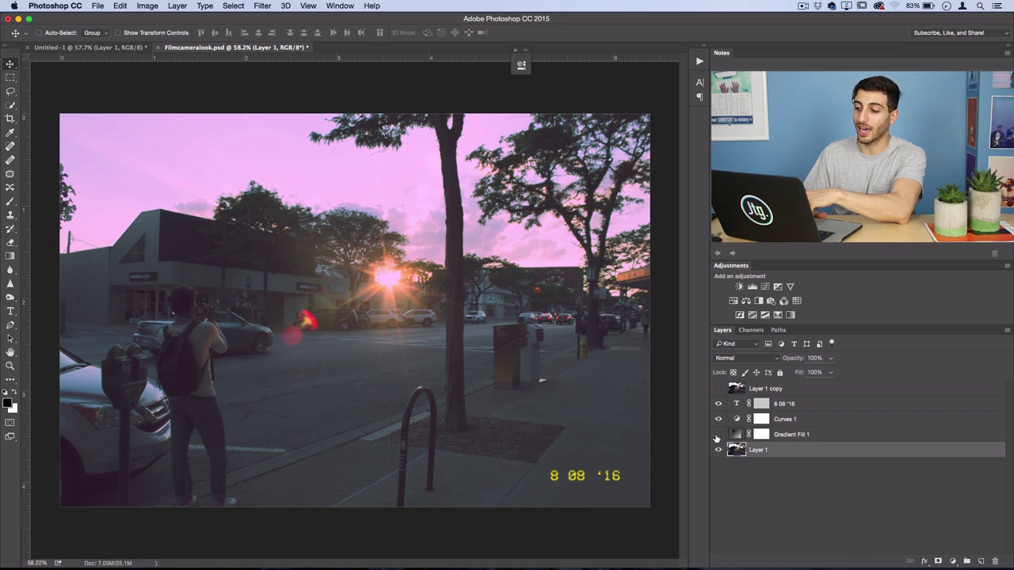
pyautogui.click(718, 435)
pyautogui.click(719, 434)
pyautogui.click(718, 404)
pyautogui.click(718, 404)
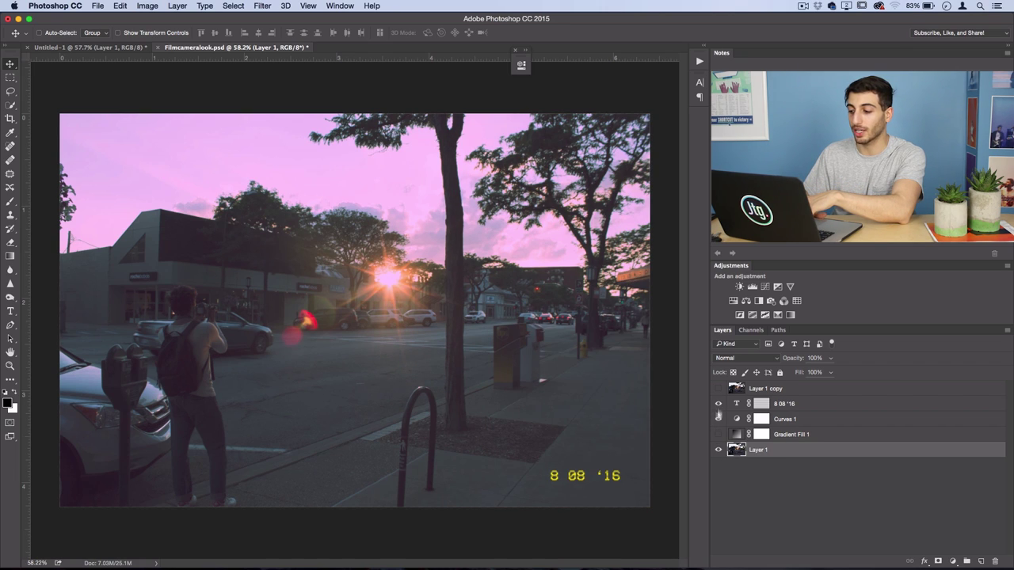
pyautogui.click(718, 434)
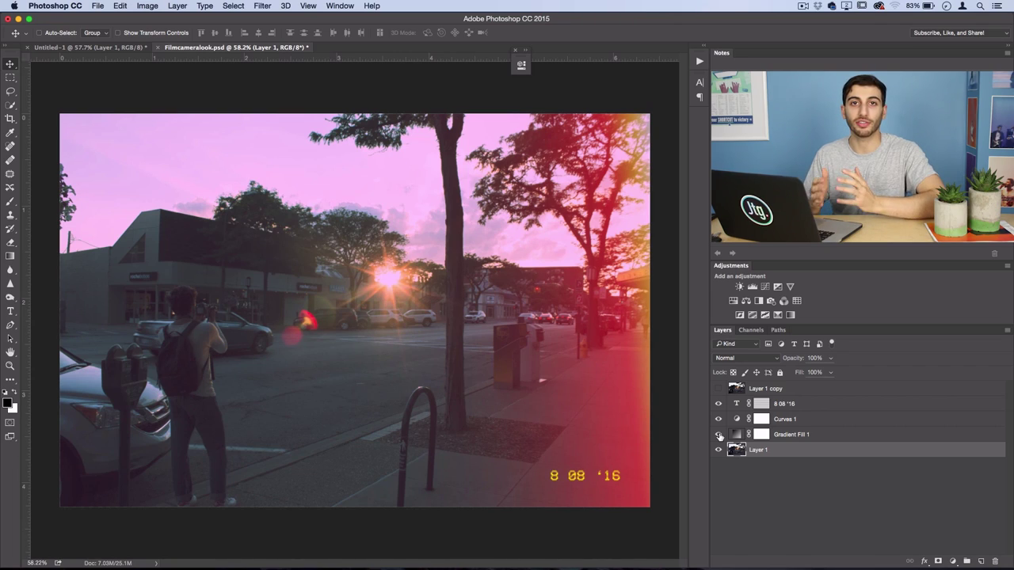
pyautogui.keyDown('alt'); pyautogui.keyDown('super'); pyautogui.click(718, 450); pyautogui.keyUp('super'); pyautogui.keyUp('alt')
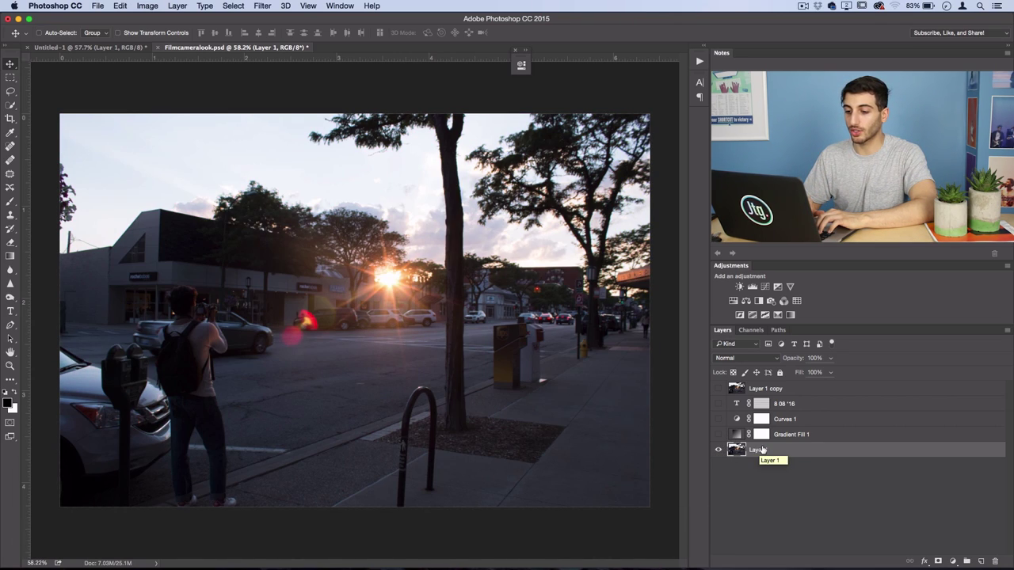
# Step: Add a new Curves adjustment layer above the original photo
pyautogui.click(174, 6)
pyautogui.moveTo(211, 141)
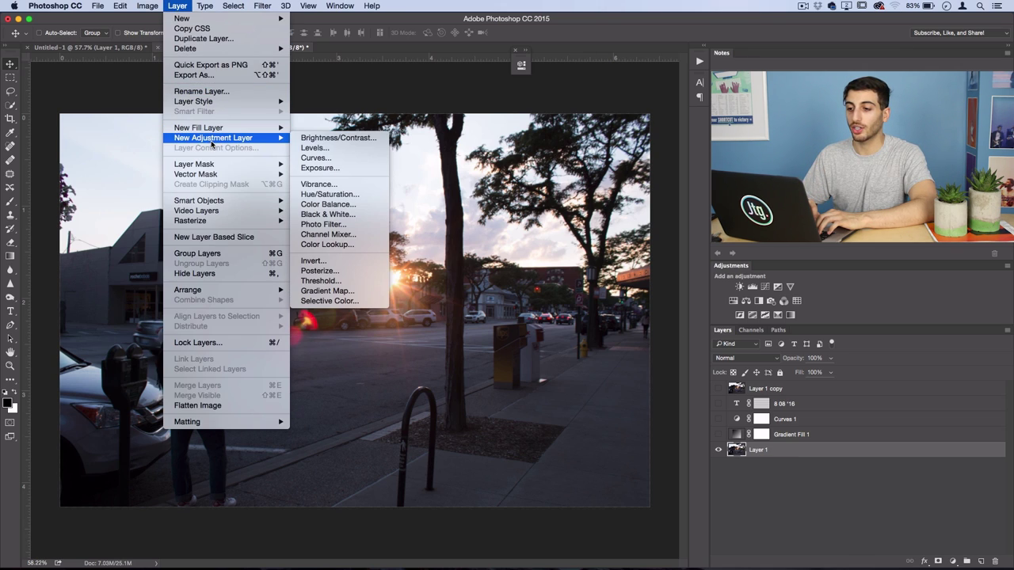
pyautogui.click(315, 147)
pyautogui.click(469, 206)
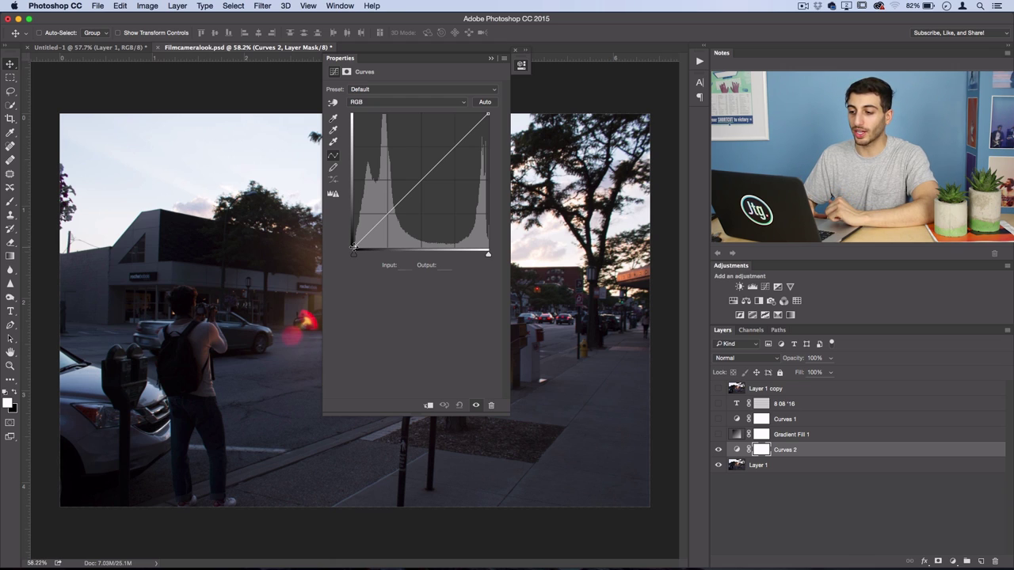
# Step: Raise the RGB black point and add a 25/46 midtone point to fade the shadows
pyautogui.moveTo(353, 247); pyautogui.dragTo(368, 222)
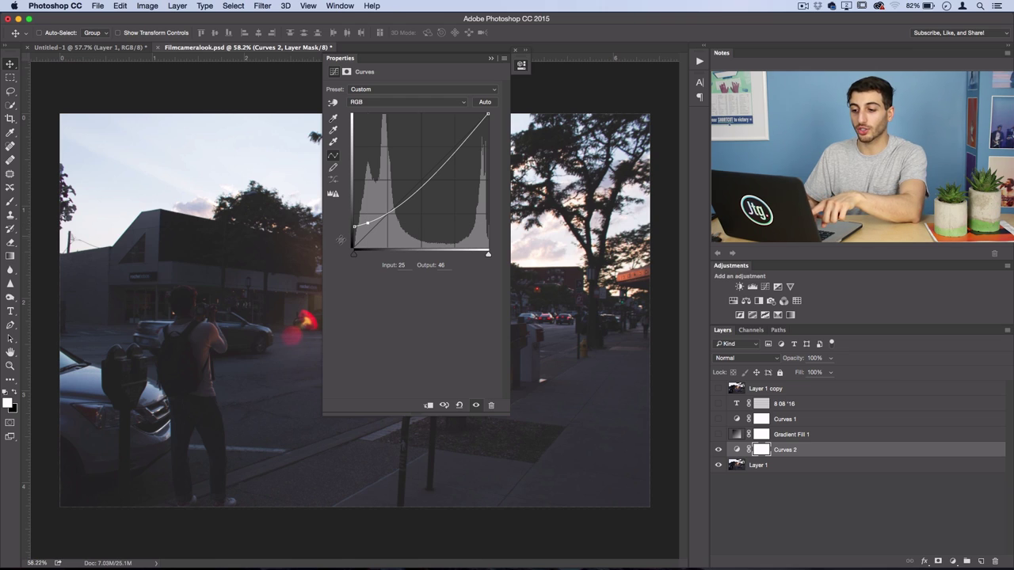
pyautogui.moveTo(417, 64); pyautogui.dragTo(541, 94)
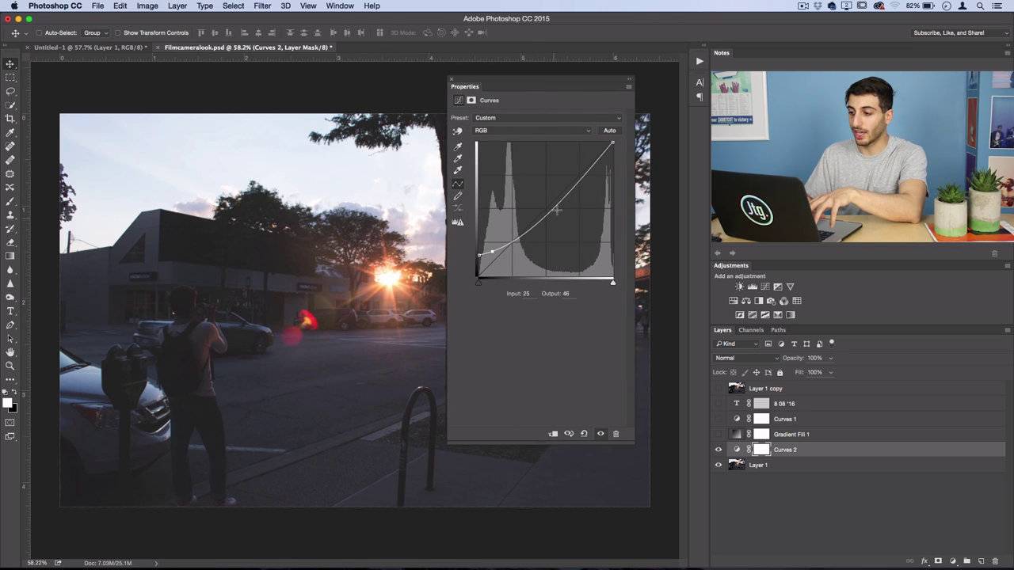
pyautogui.moveTo(557, 209); pyautogui.dragTo(545, 209)
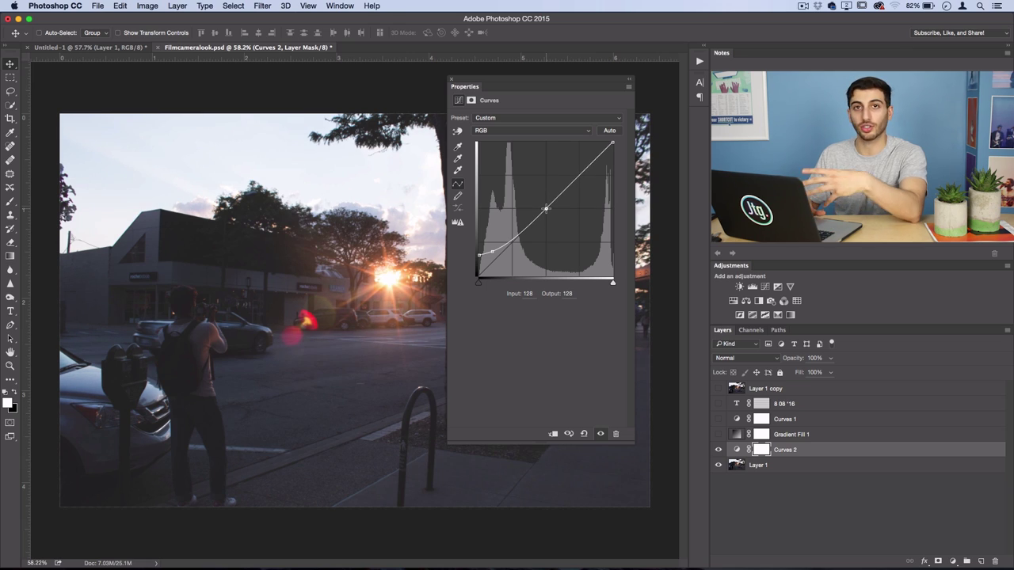
# Step: On the Red curve, lift the black point and add a highlight point to warm the image
pyautogui.click(509, 131)
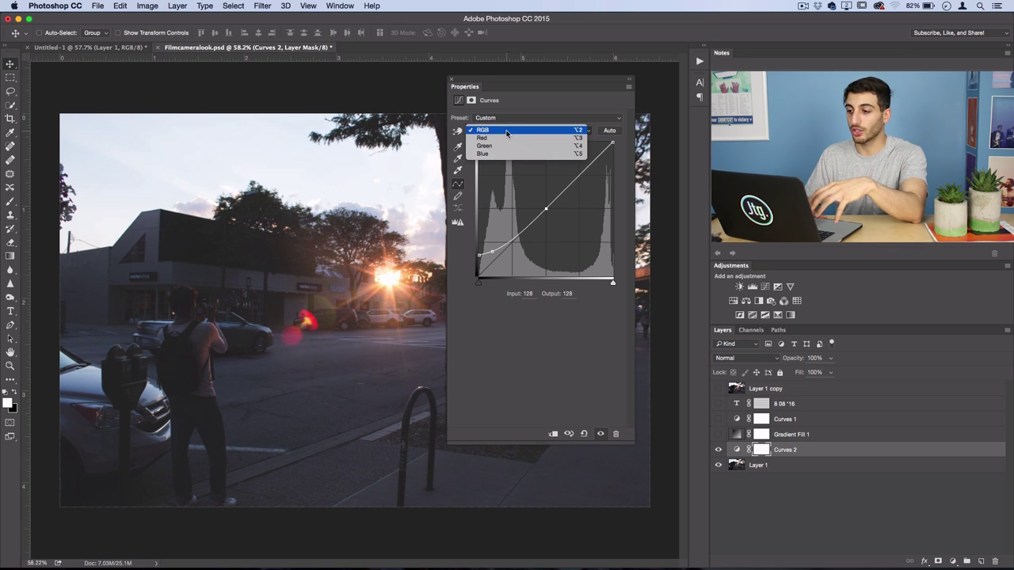
pyautogui.click(501, 139)
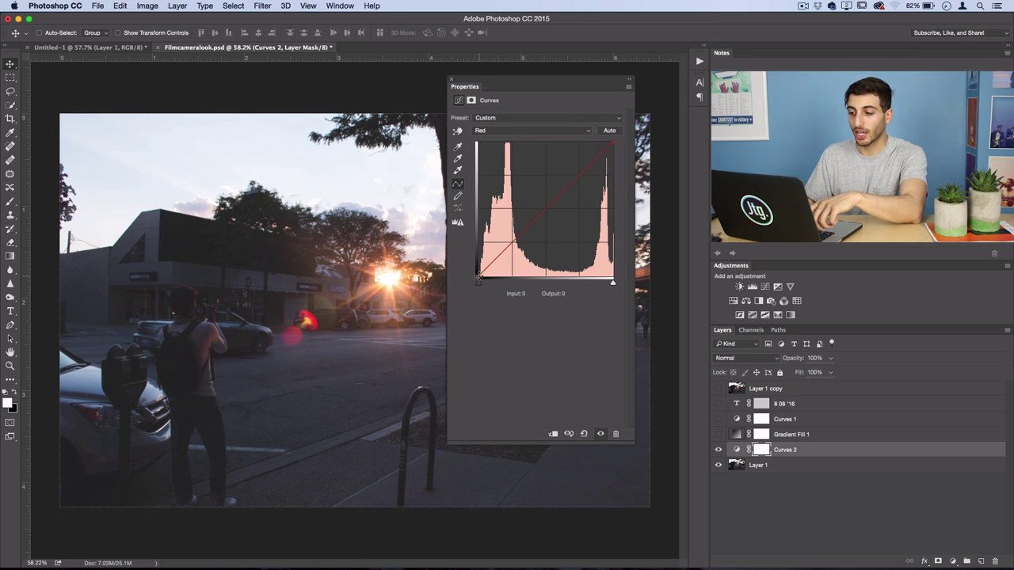
pyautogui.moveTo(479, 279)
pyautogui.mouseDown()
pyautogui.moveTo(476, 249)
pyautogui.moveTo(478, 271)
pyautogui.mouseUp()
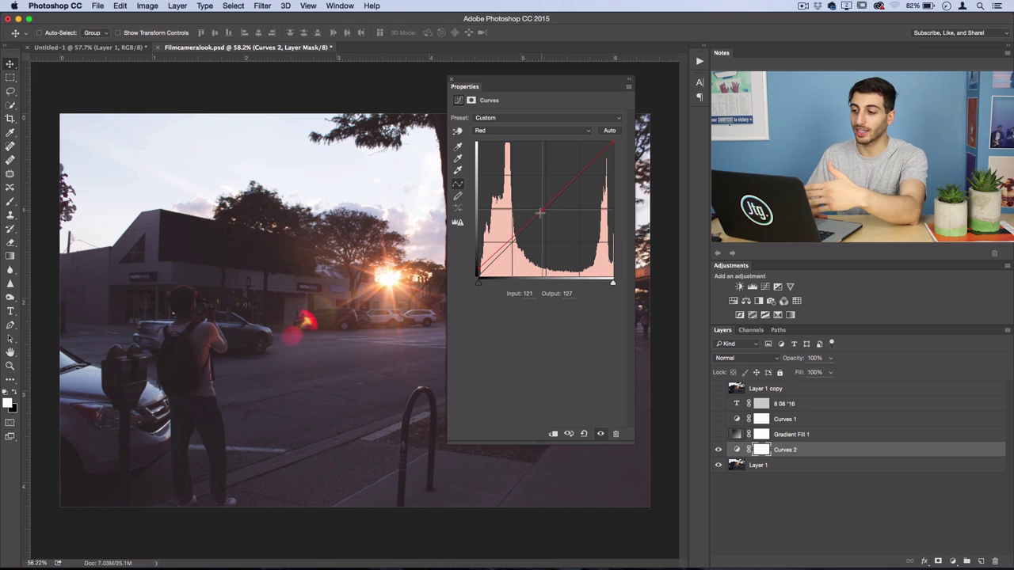
pyautogui.moveTo(581, 172); pyautogui.dragTo(580, 170)
# Step: On the Green curve, add a midpoint, drop white output to 206 and lift black to 10
pyautogui.click(507, 132)
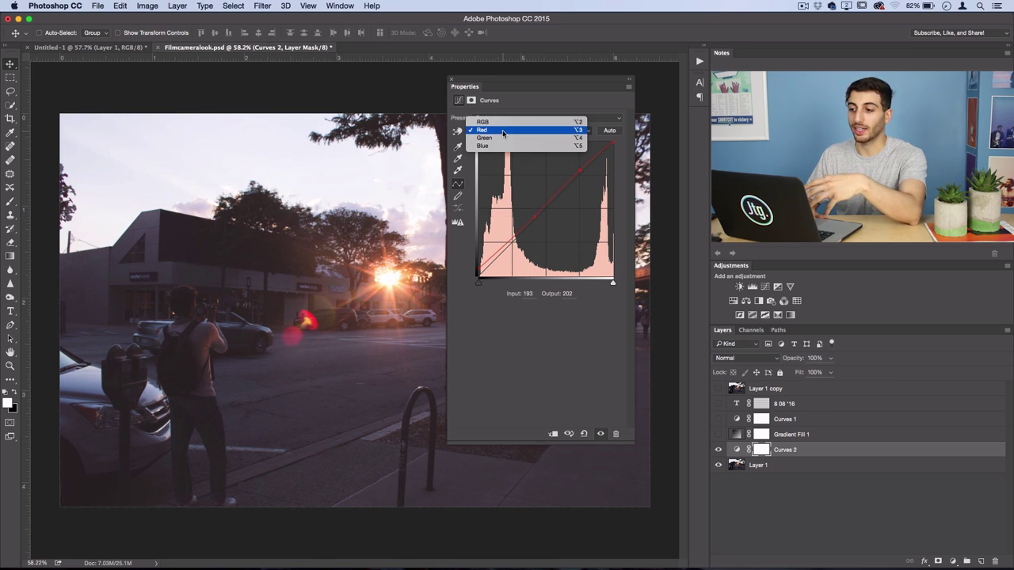
pyautogui.click(504, 139)
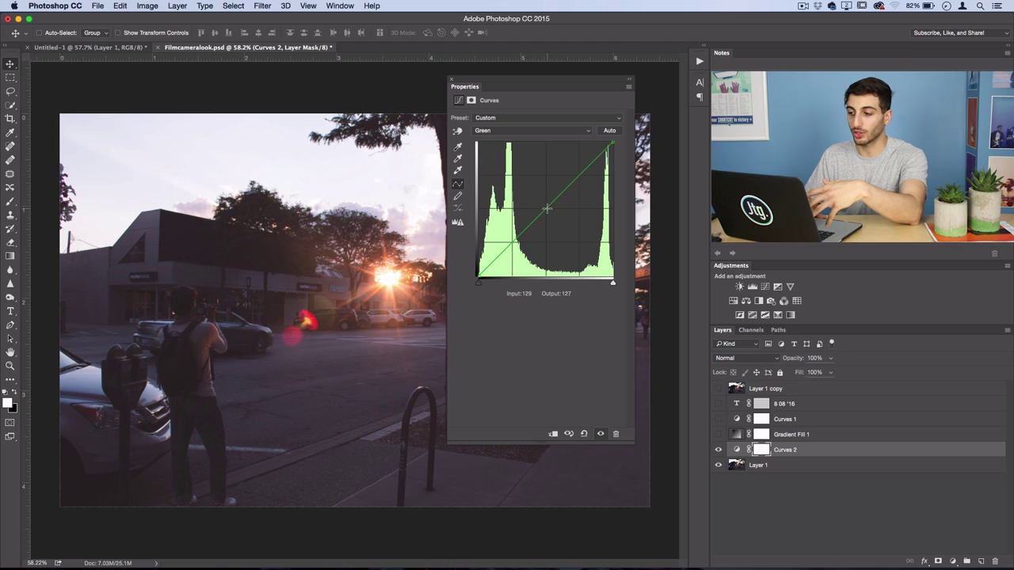
pyautogui.moveTo(543, 210); pyautogui.dragTo(540, 207)
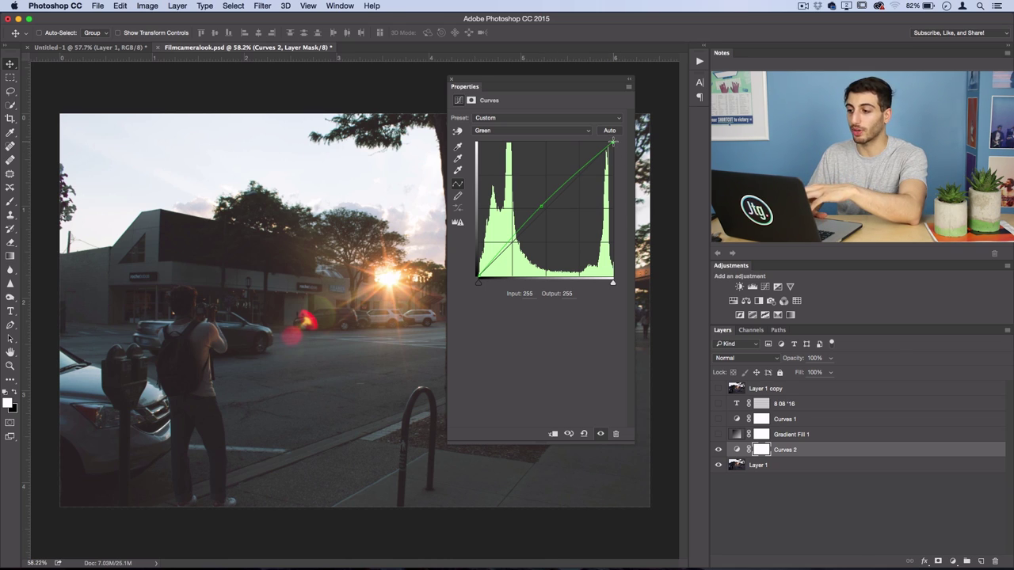
pyautogui.moveTo(612, 143); pyautogui.dragTo(616, 167)
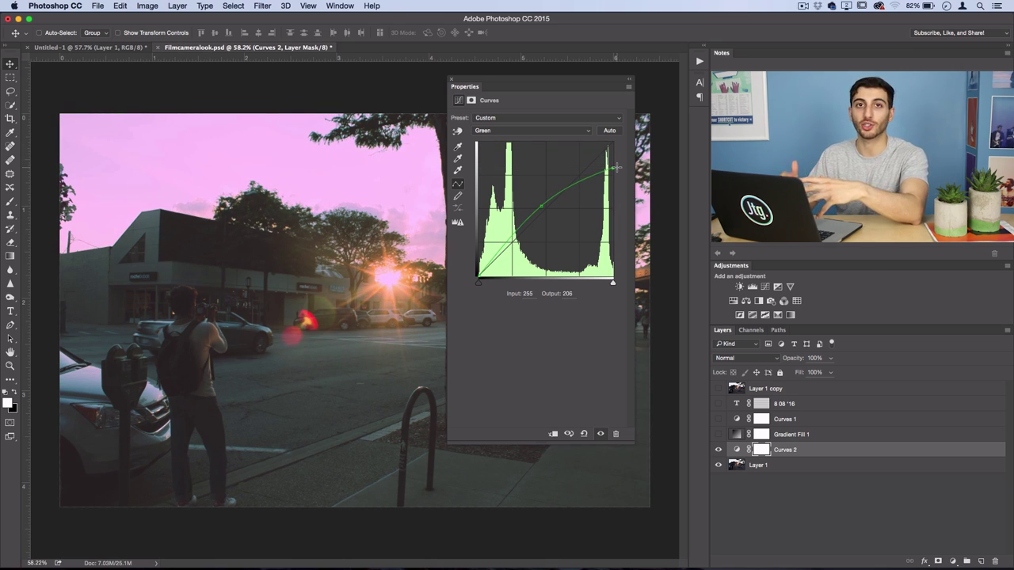
pyautogui.moveTo(478, 280); pyautogui.dragTo(477, 271)
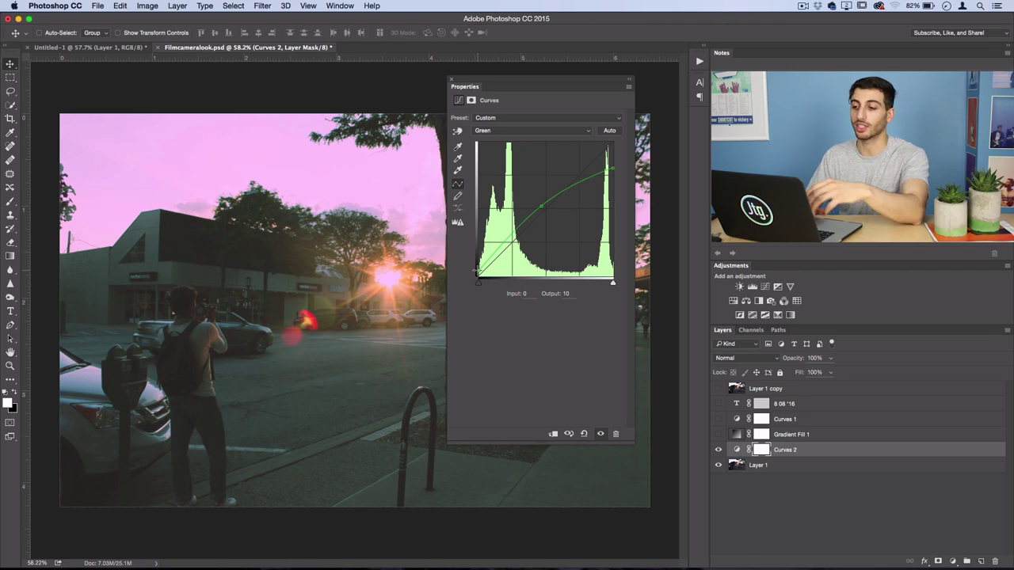
# Step: On the Blue curve, raise black to 10 and lower white to 254, then collapse the Curves panel
pyautogui.click(520, 131)
pyautogui.click(516, 141)
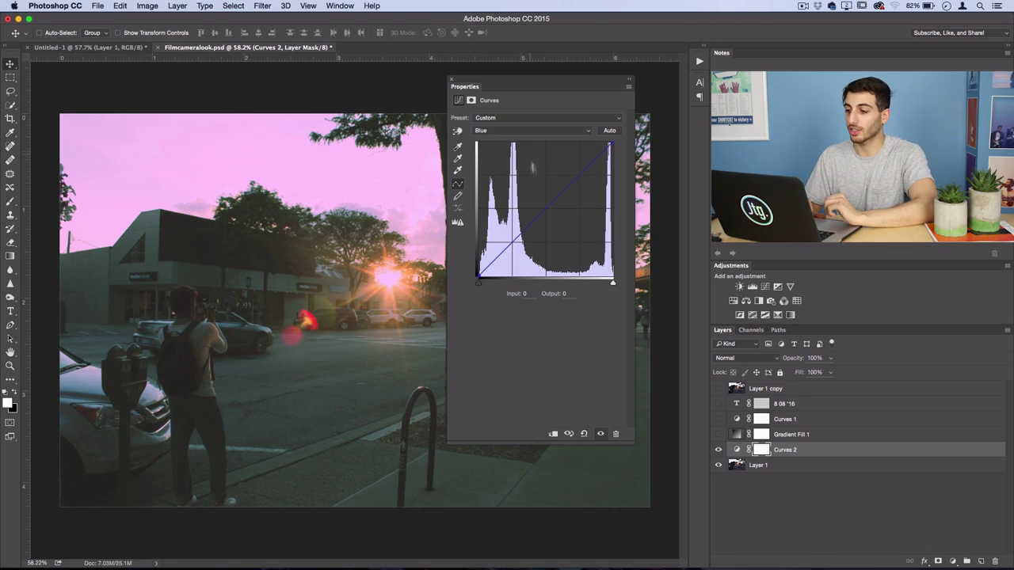
pyautogui.moveTo(541, 211); pyautogui.dragTo(542, 210)
pyautogui.moveTo(477, 278); pyautogui.dragTo(478, 272)
pyautogui.moveTo(610, 144); pyautogui.dragTo(613, 149)
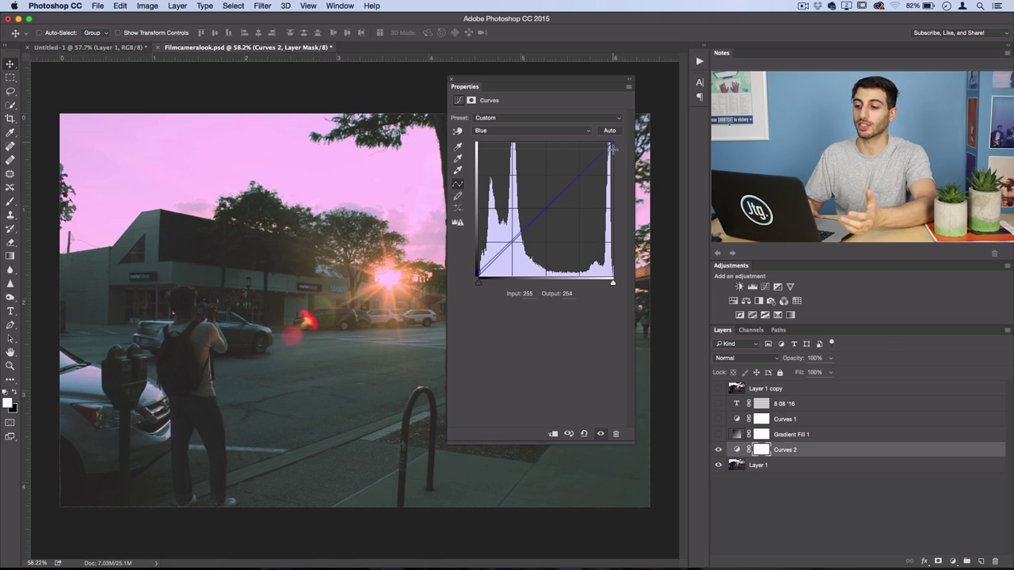
pyautogui.click(509, 132)
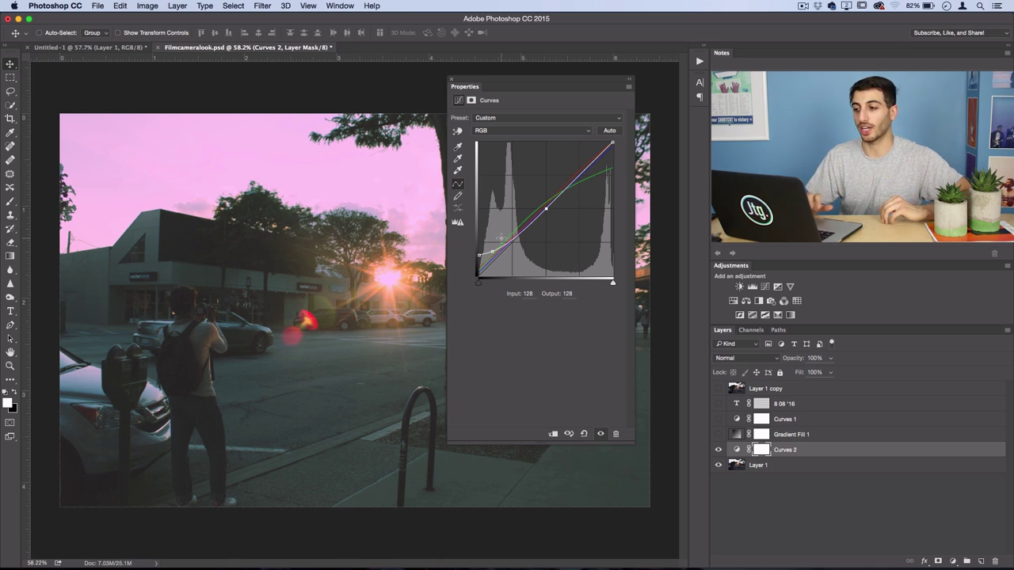
pyautogui.click(629, 79)
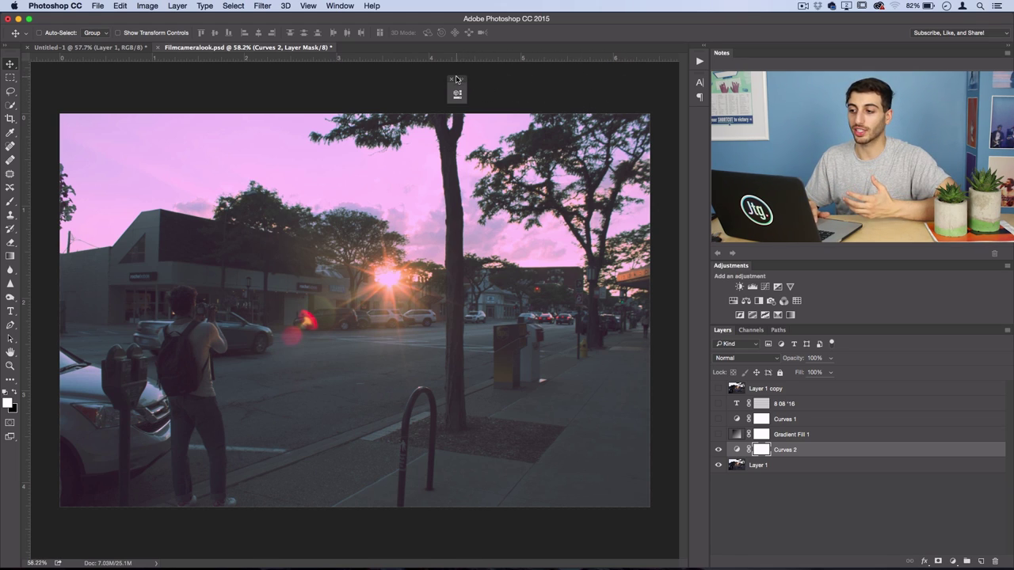
# Step: Try Curves 2 at 75% opacity, keeping it at full 100% in the end
pyautogui.moveTo(459, 76); pyautogui.dragTo(647, 72)
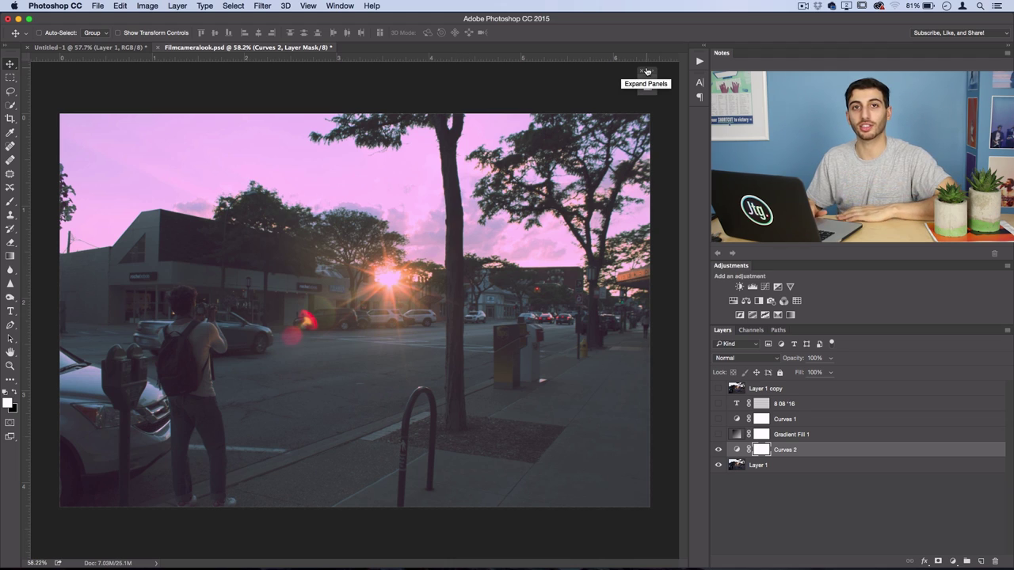
pyautogui.click(830, 358)
pyautogui.moveTo(829, 374); pyautogui.dragTo(852, 374)
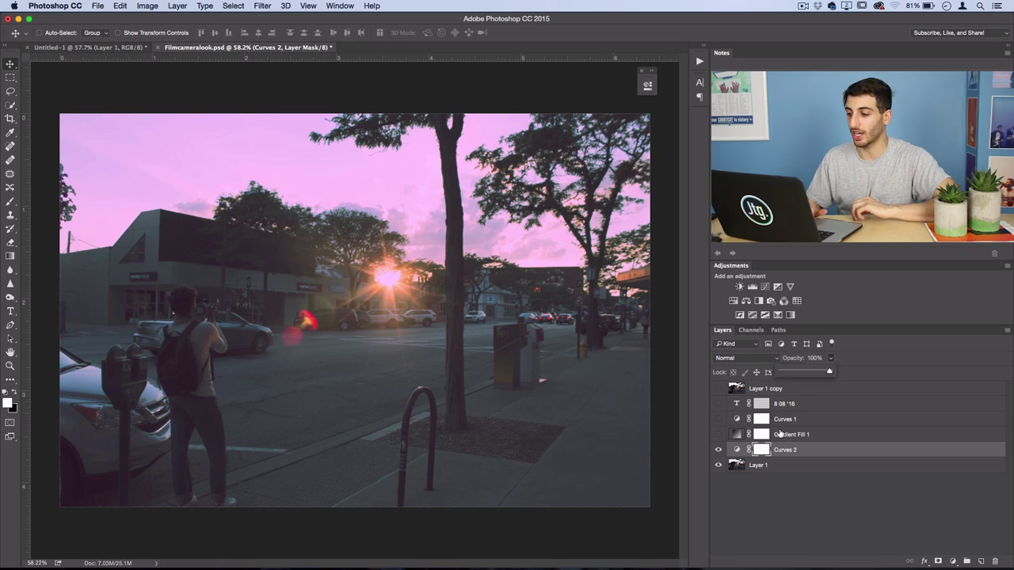
# Step: Type the date 8 08 '16 in yellow VCR OSD Mono near the bottom of the photo
pyautogui.click(9, 311)
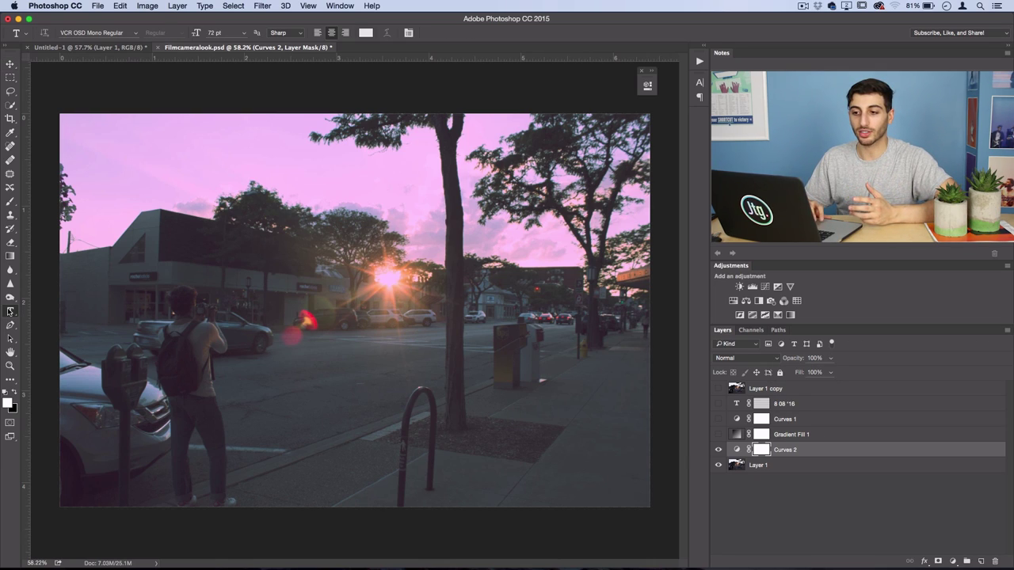
pyautogui.click(135, 33)
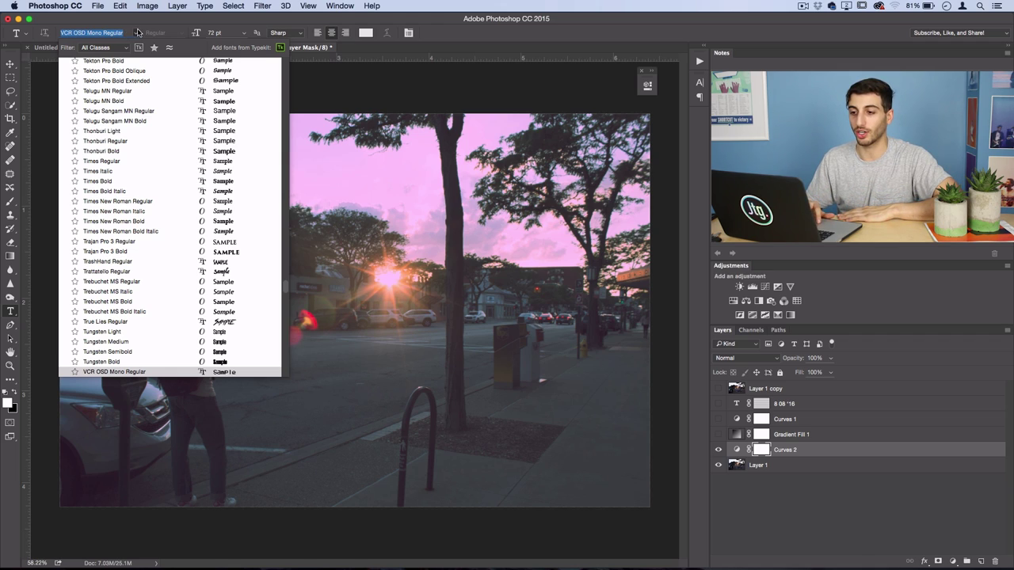
pyautogui.click(136, 33)
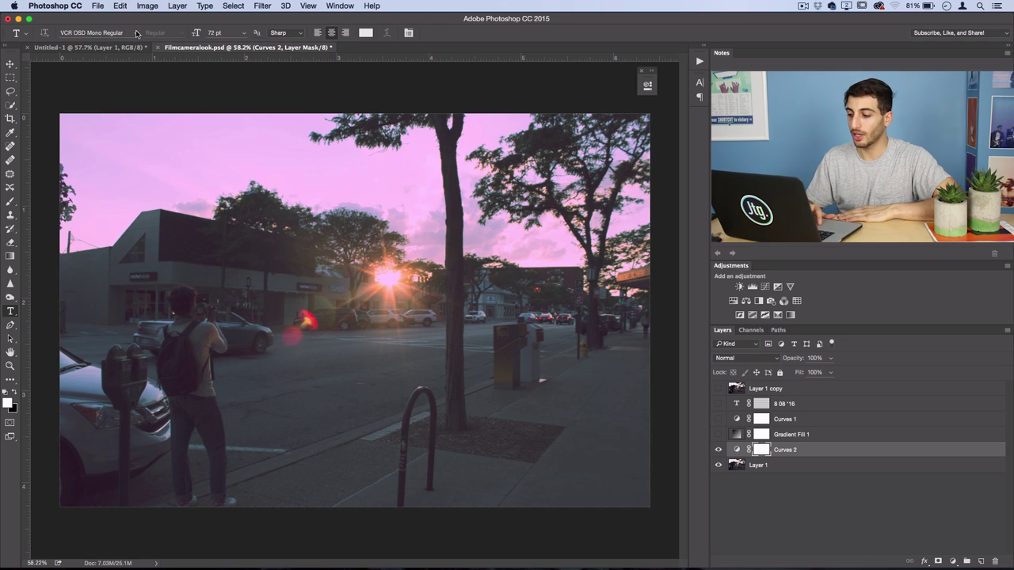
pyautogui.click(517, 476)
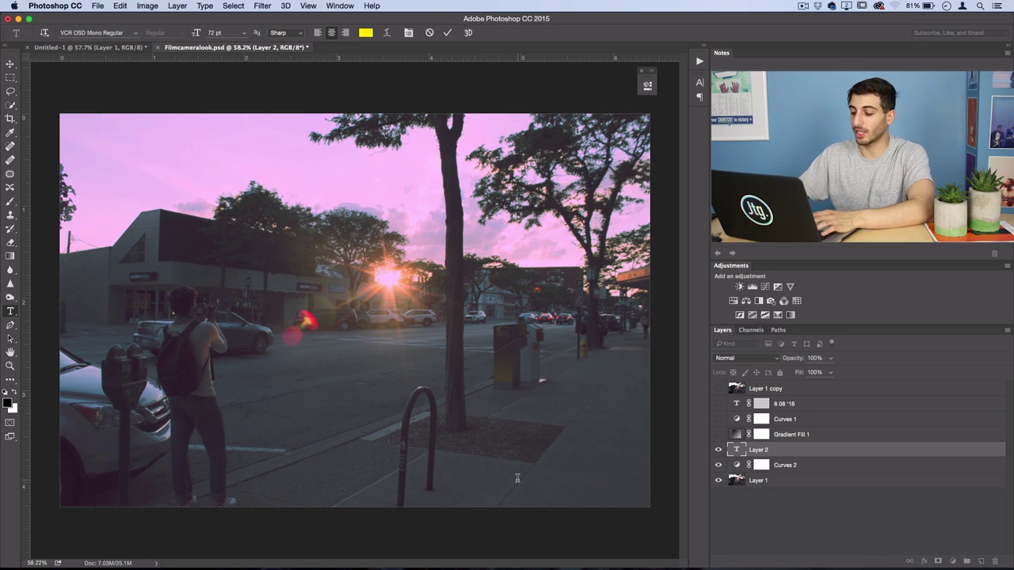
pyautogui.write('08')
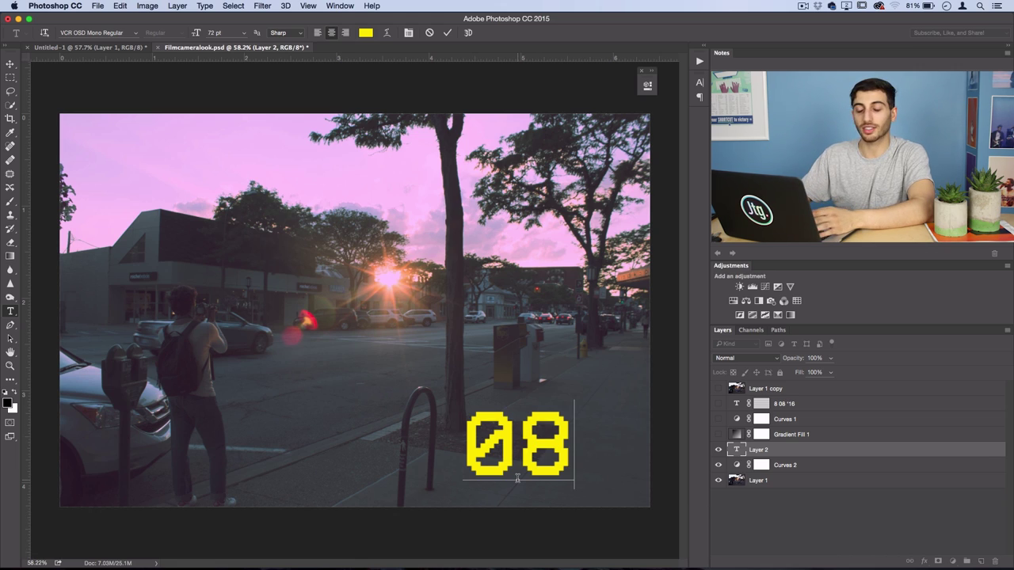
pyautogui.press('BackSpace')
pyautogui.press('BackSpace')
pyautogui.press('BackSpace')
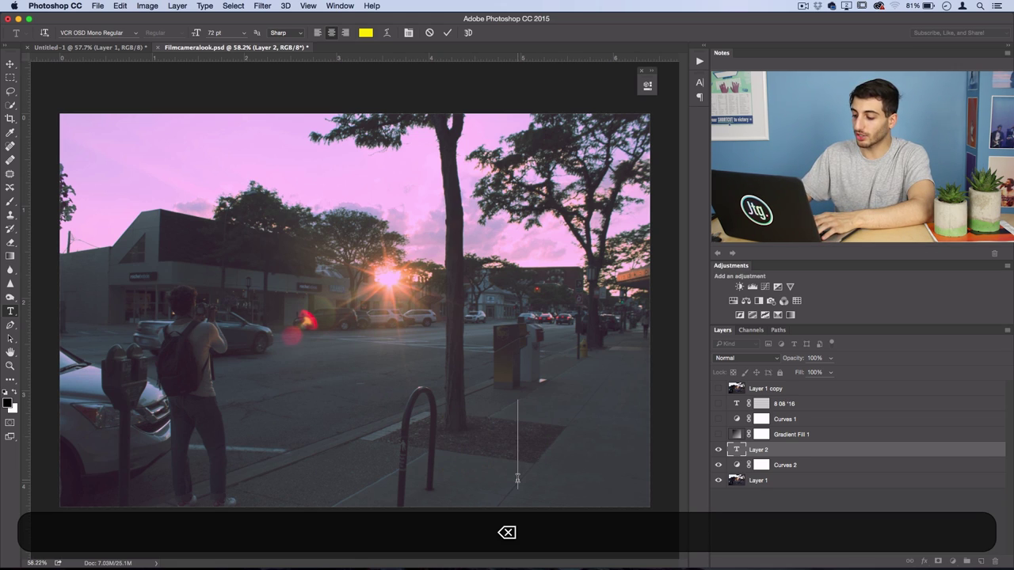
pyautogui.write('8 08 ')
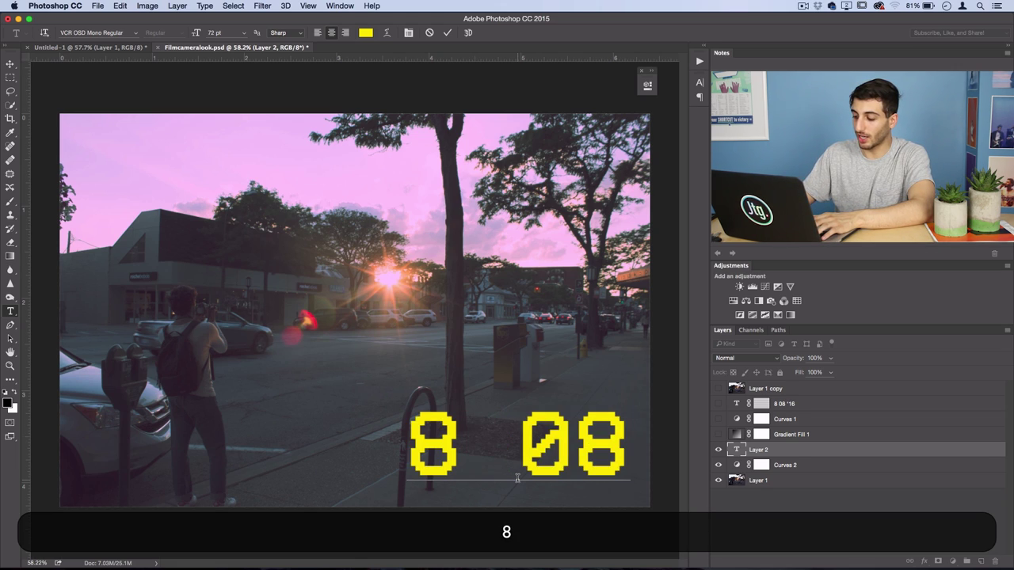
pyautogui.write("'")
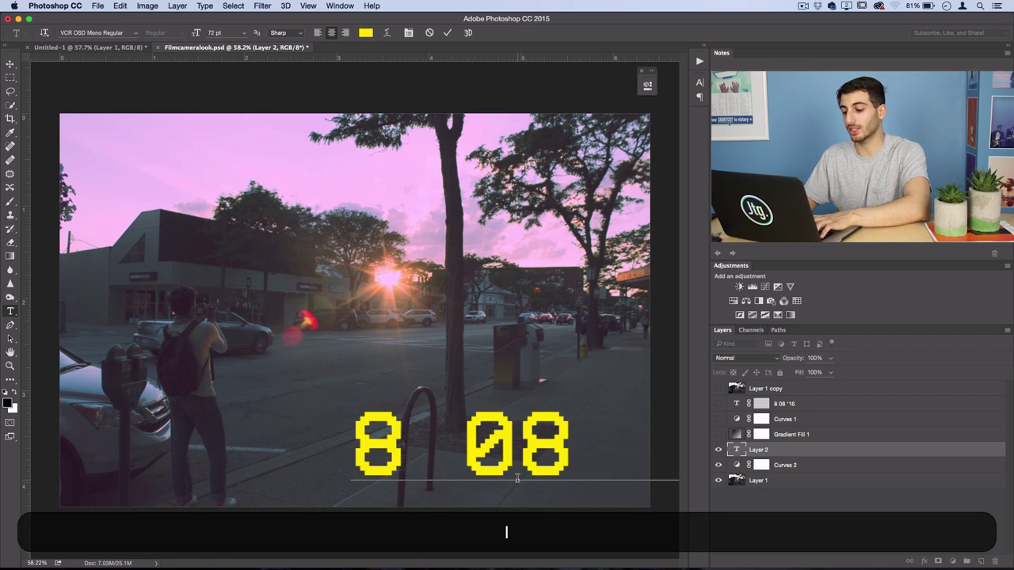
pyautogui.write('16')
pyautogui.moveTo(480, 347); pyautogui.dragTo(372, 366)
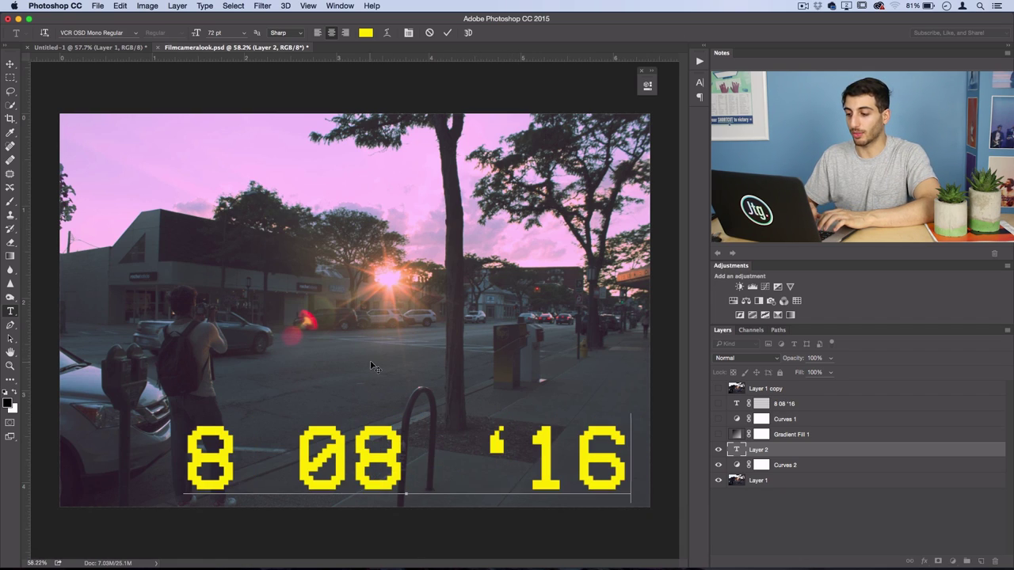
# Step: Set the date text to 12 pt and commit it
pyautogui.press('super+a')
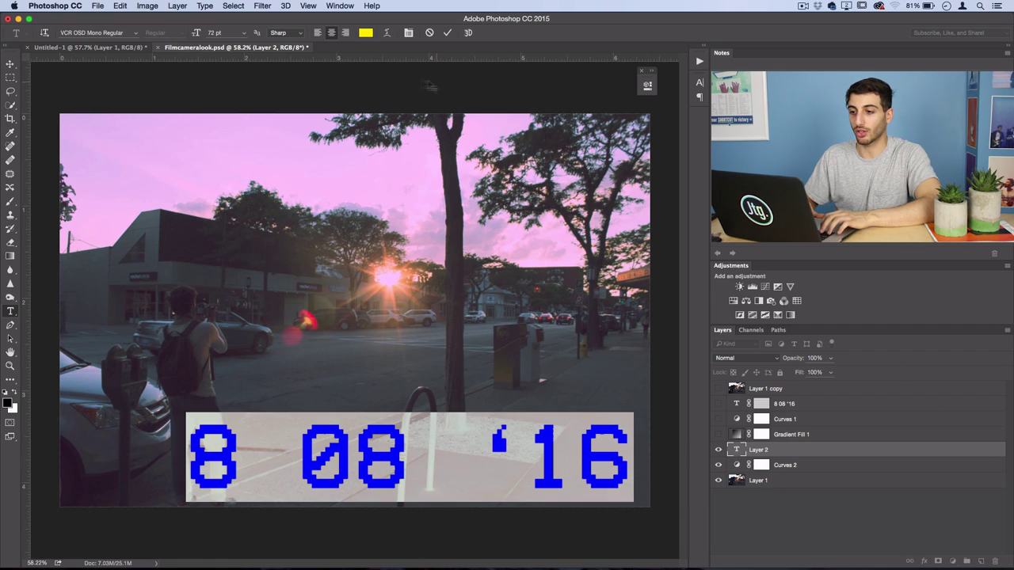
pyautogui.click(244, 33)
pyautogui.click(228, 97)
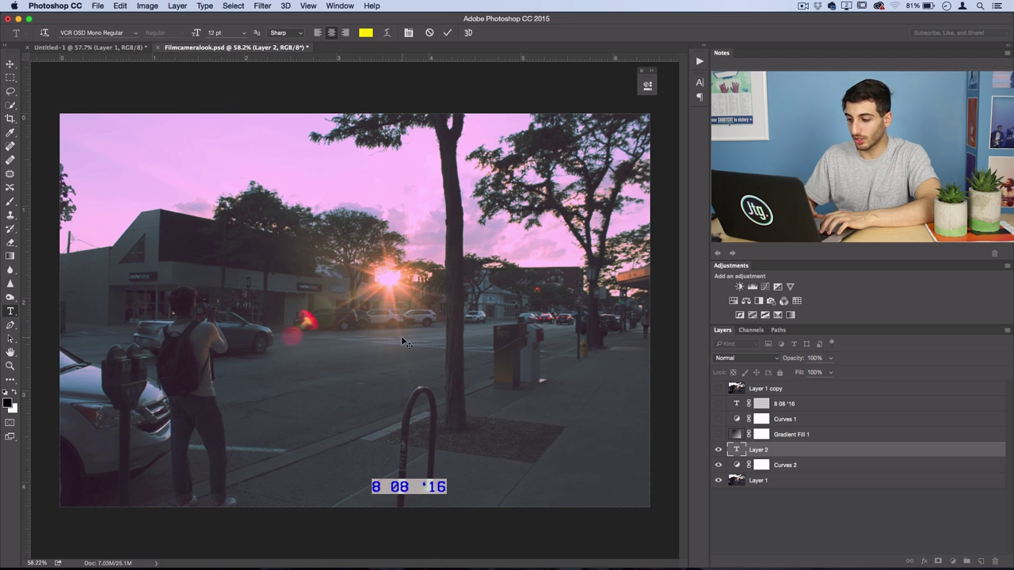
pyautogui.press('super+Return')
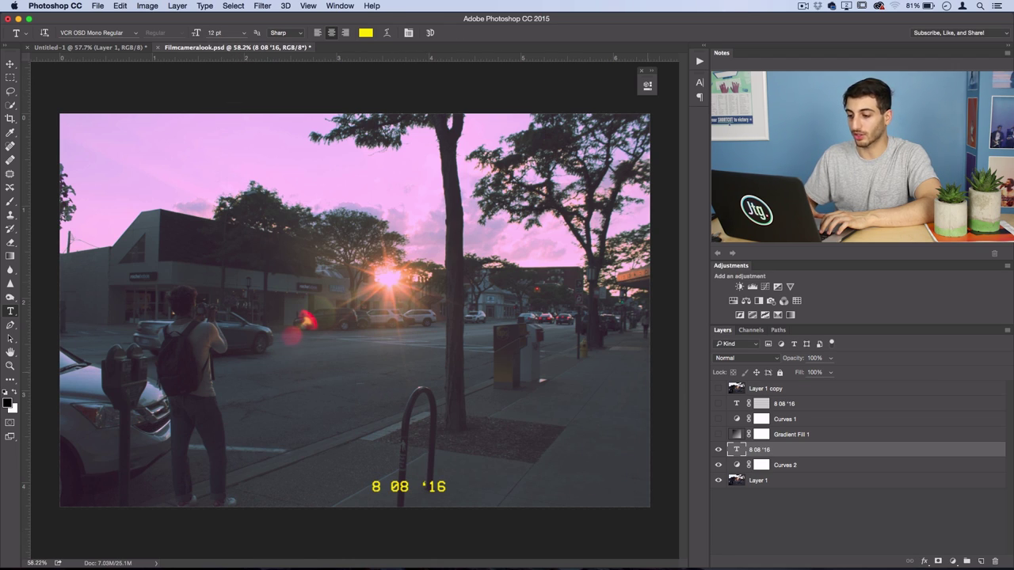
# Step: Move the date stamp to the photo's bottom-right corner
pyautogui.click(10, 63)
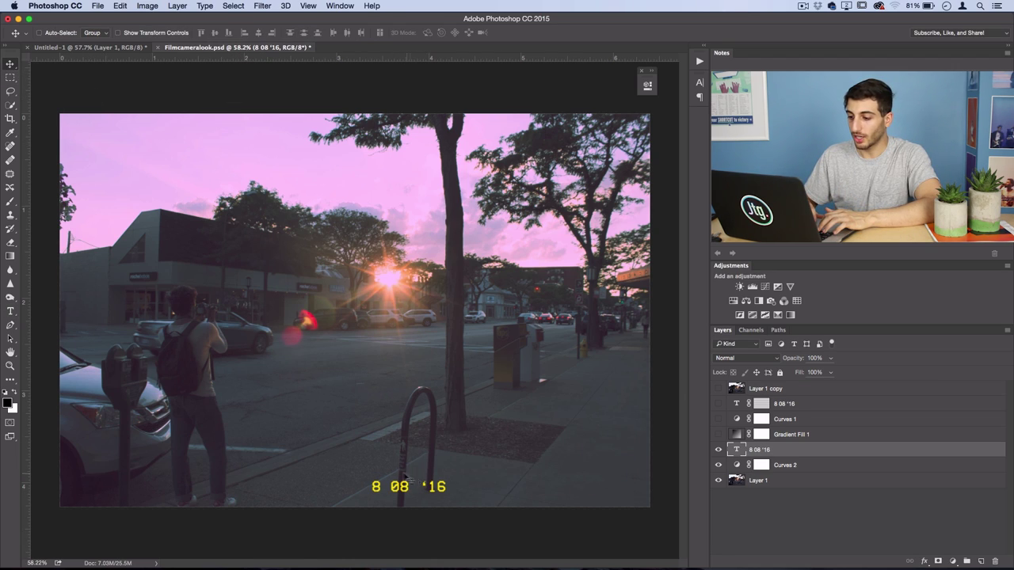
pyautogui.moveTo(405, 478); pyautogui.dragTo(588, 473)
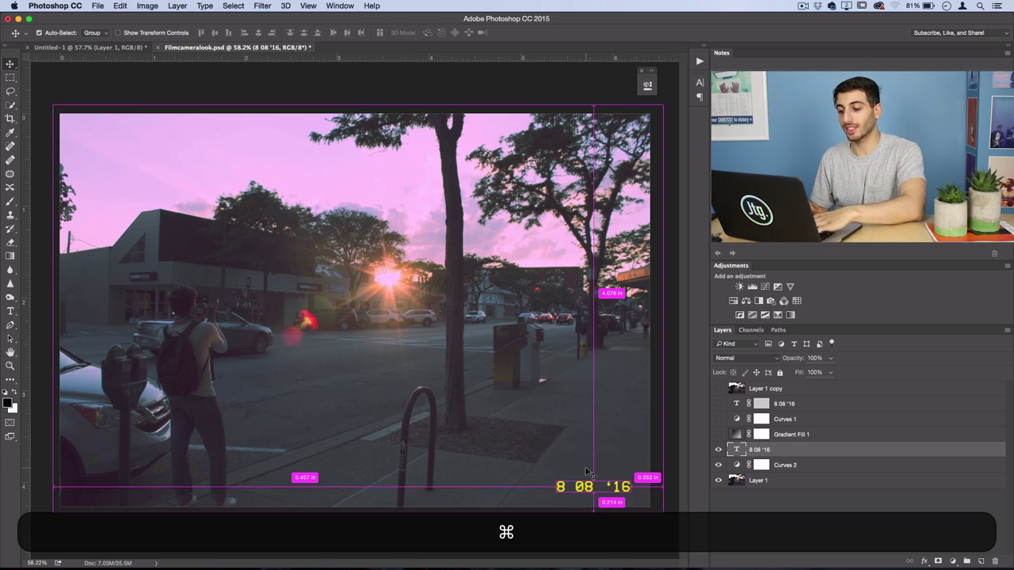
pyautogui.press('super+t')
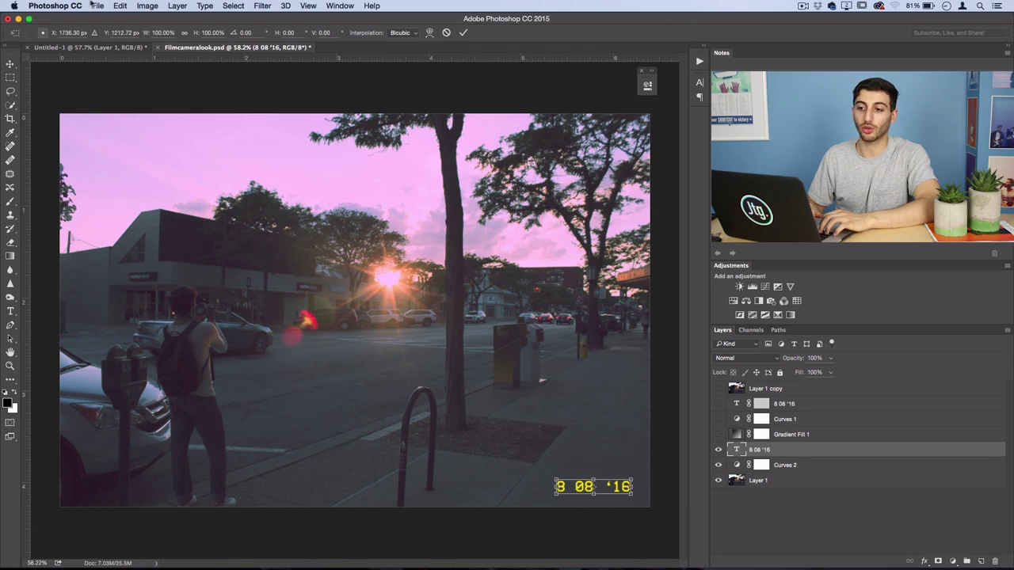
pyautogui.click(119, 6)
pyautogui.press('Escape')
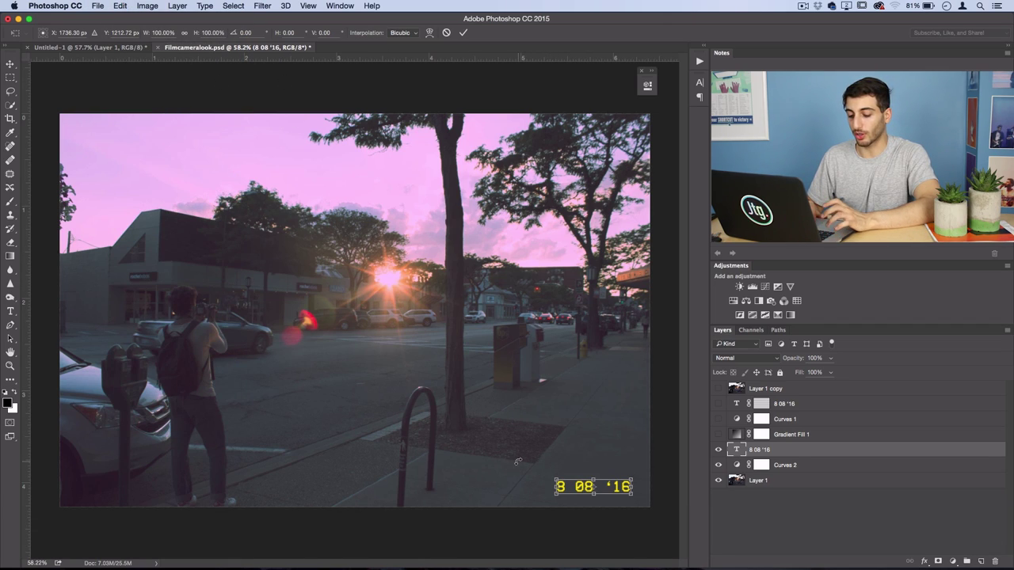
# Step: Trial a 90° rotation to the lower-left, undo it, and nudge the stamp right
pyautogui.moveTo(517, 461); pyautogui.dragTo(621, 392)
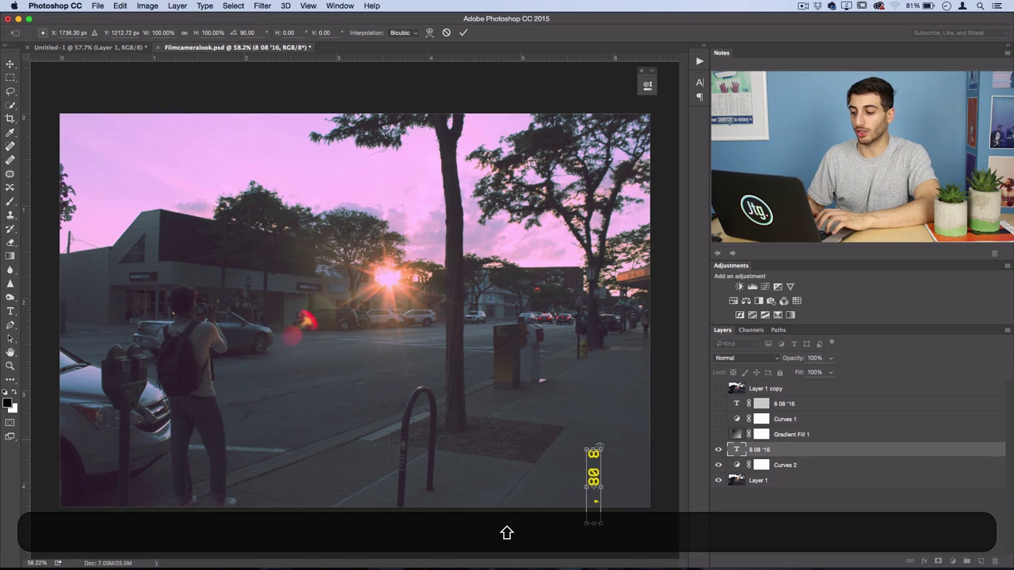
pyautogui.moveTo(595, 467); pyautogui.dragTo(77, 436)
pyautogui.press('Return')
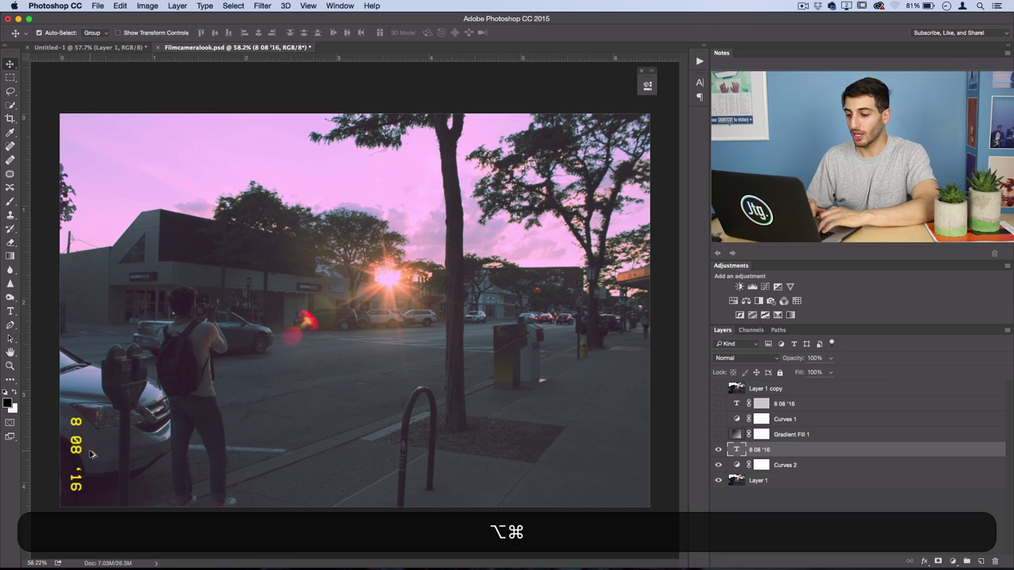
pyautogui.press('alt+super+z')
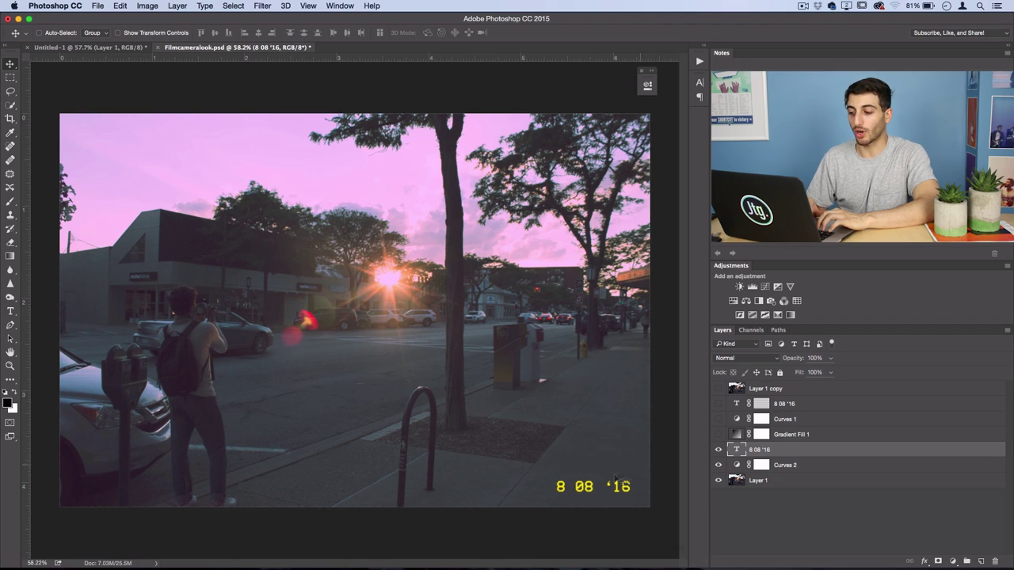
pyautogui.press('Right')
pyautogui.press('Right')
pyautogui.press('Right')
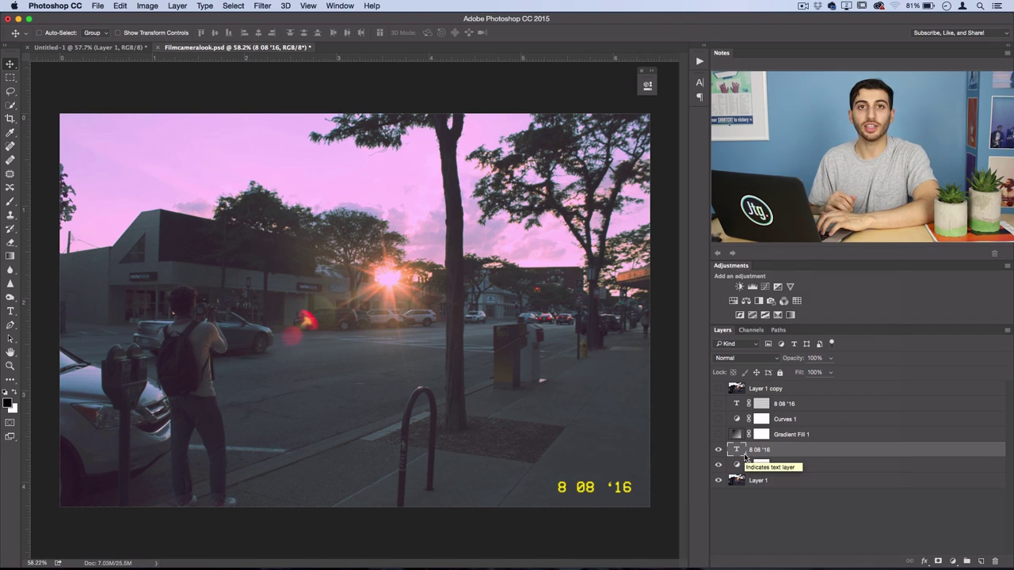
# Step: Add a white Reveal All layer mask to the 8 08 '16 date text layer
pyautogui.click(178, 5)
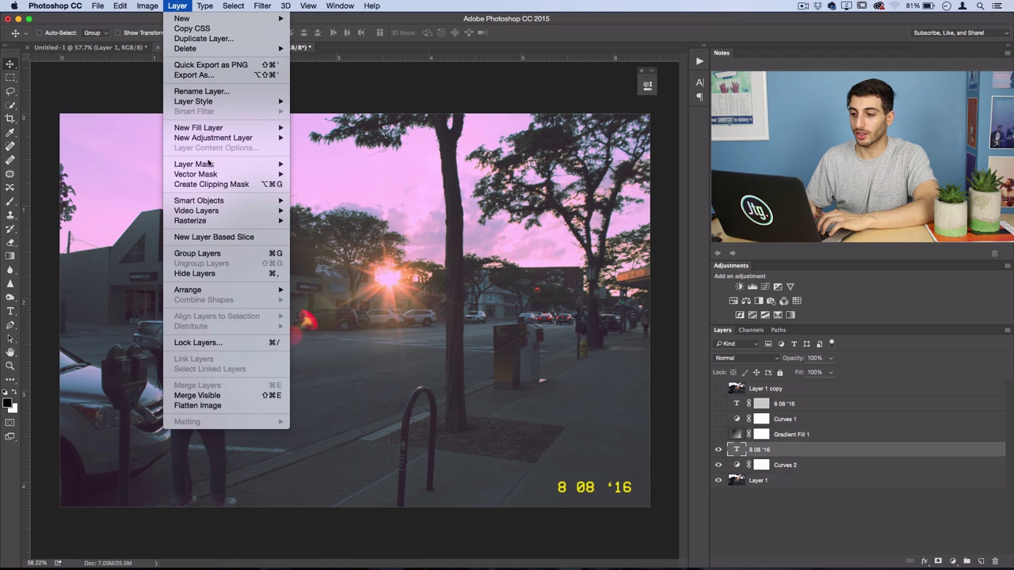
pyautogui.moveTo(208, 164)
pyautogui.click(336, 164)
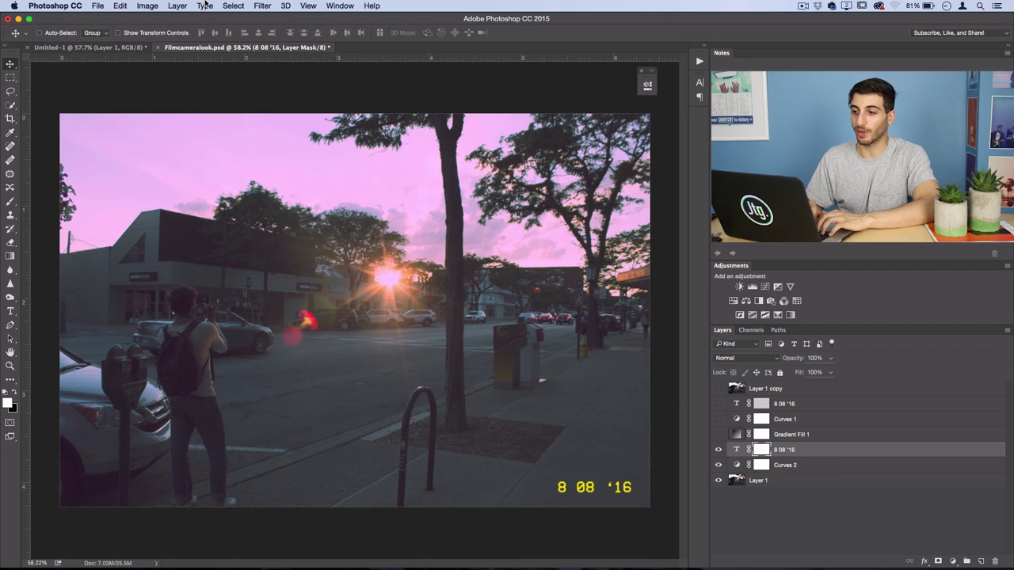
pyautogui.click(269, 5)
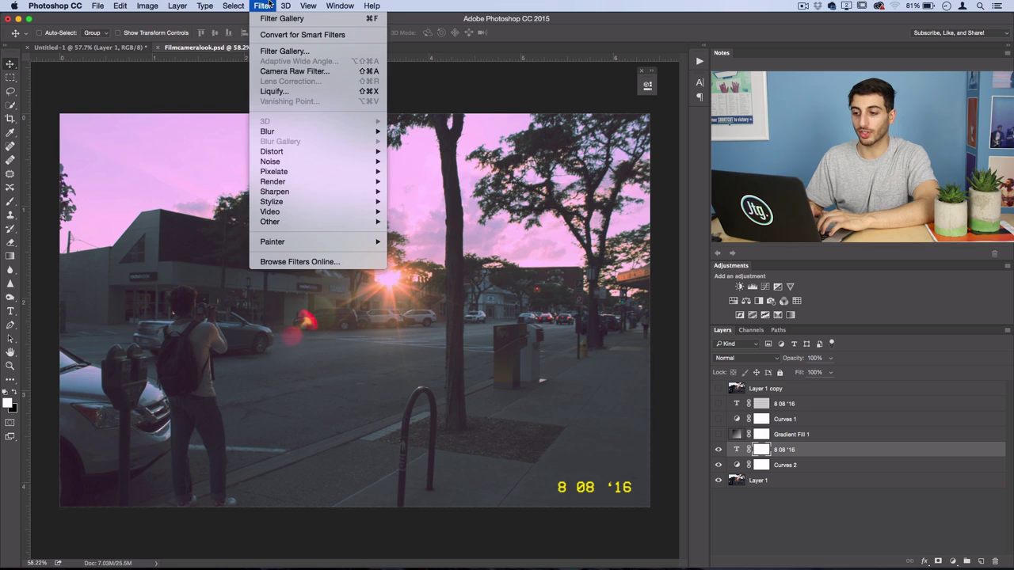
# Step: Bring up the Halftone Pattern filter in the Filter Gallery
pyautogui.click(285, 51)
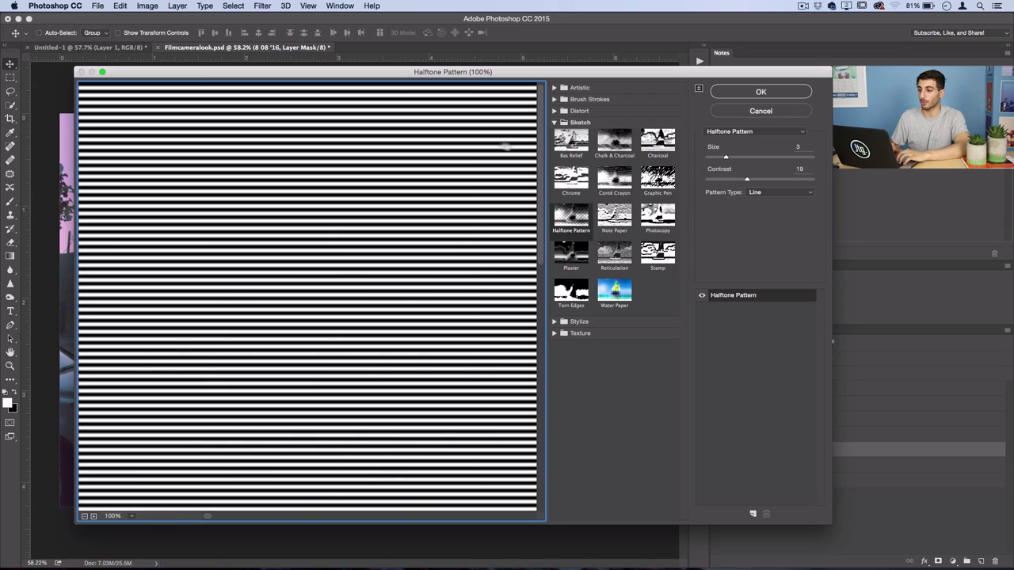
pyautogui.click(580, 123)
pyautogui.click(580, 124)
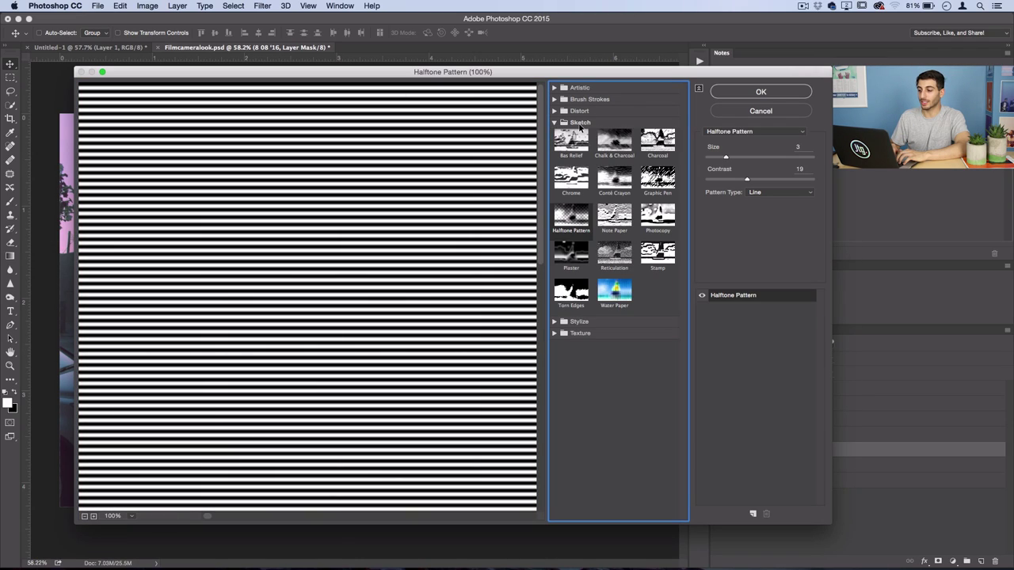
pyautogui.click(580, 124)
pyautogui.click(580, 124)
# Step: Set the Line halftone pattern to Size 2 and Contrast 18
pyautogui.click(759, 191)
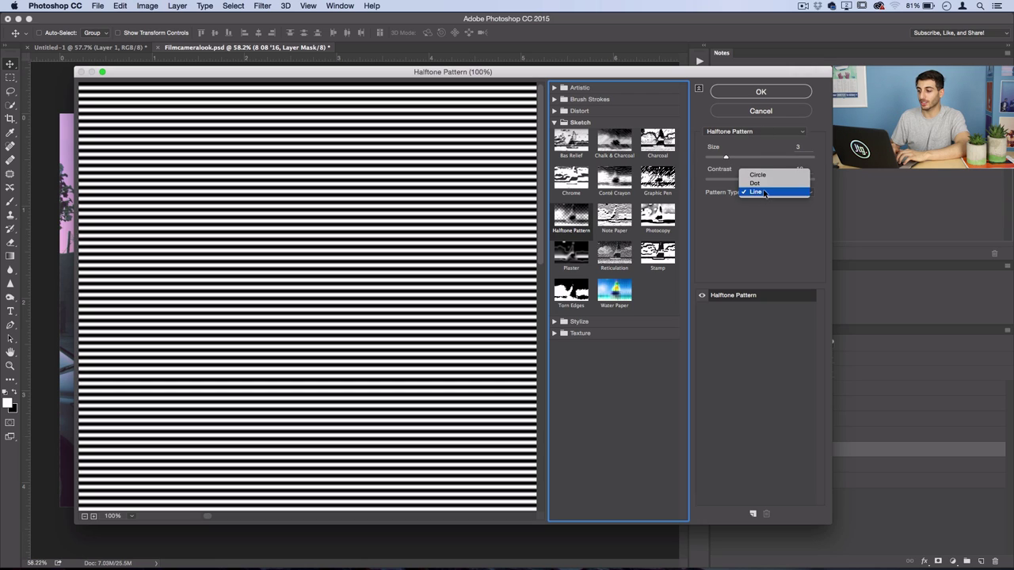
pyautogui.click(763, 192)
pyautogui.moveTo(725, 156); pyautogui.dragTo(718, 157)
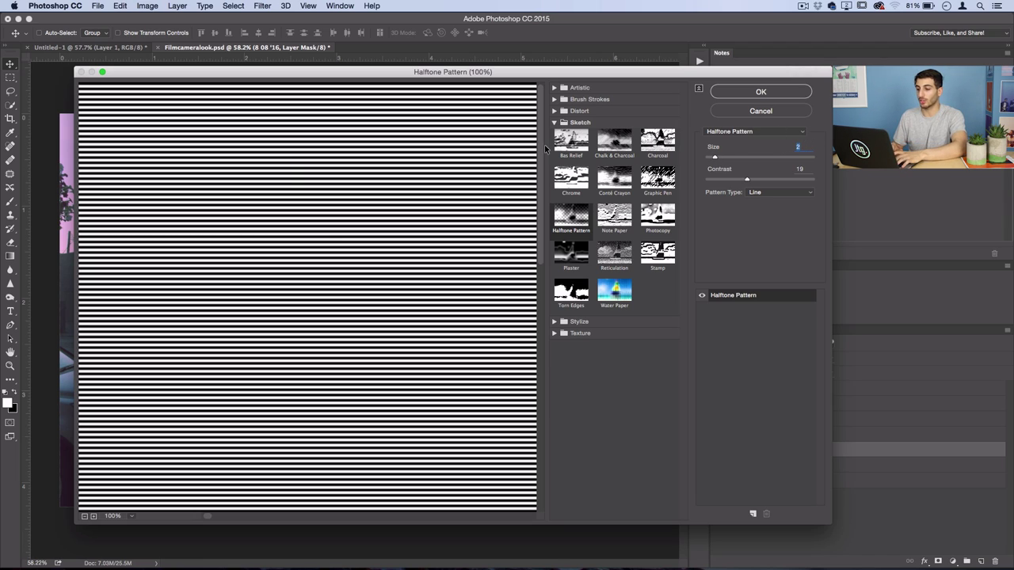
pyautogui.click(716, 168)
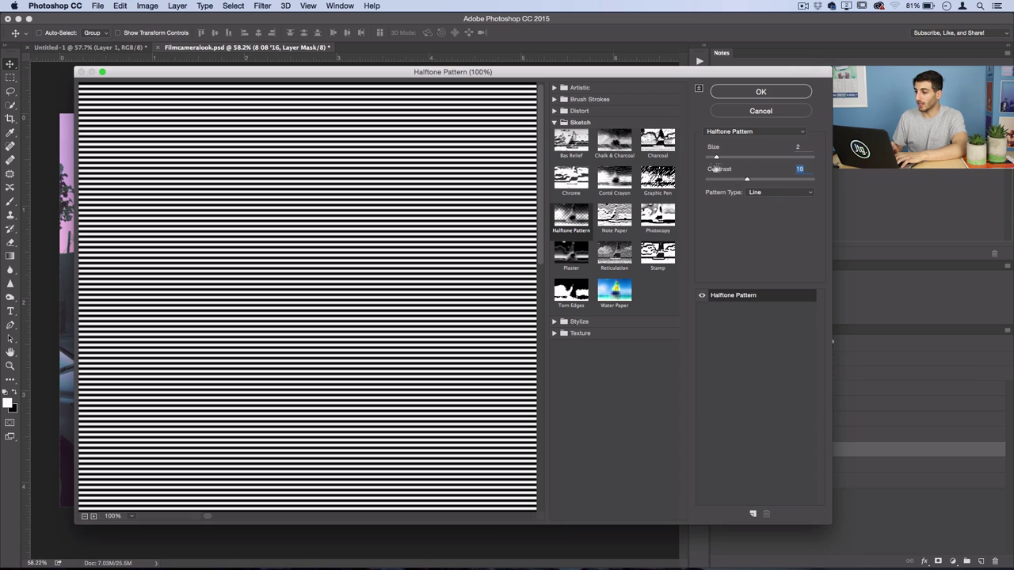
pyautogui.write('18')
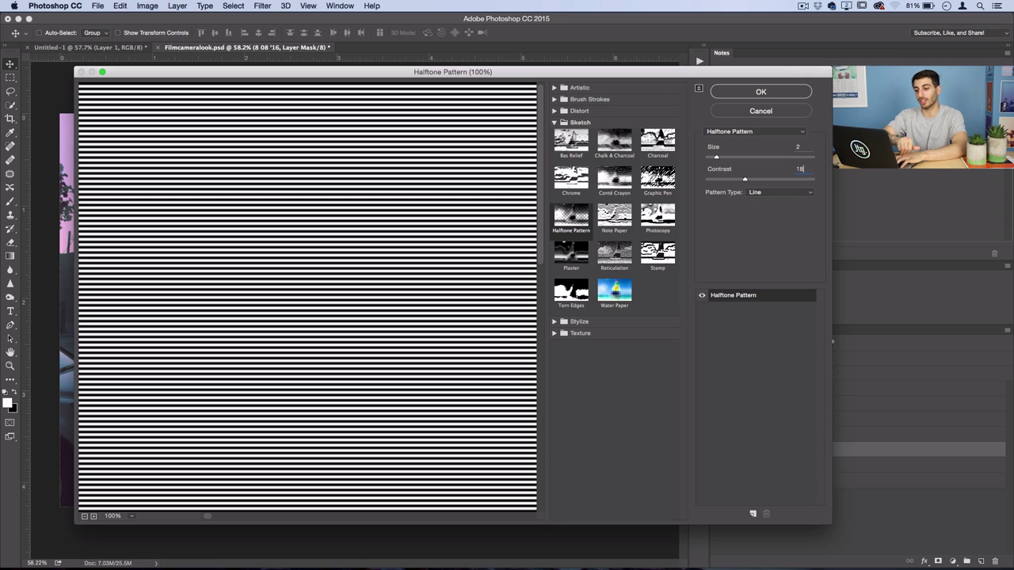
pyautogui.press('Return')
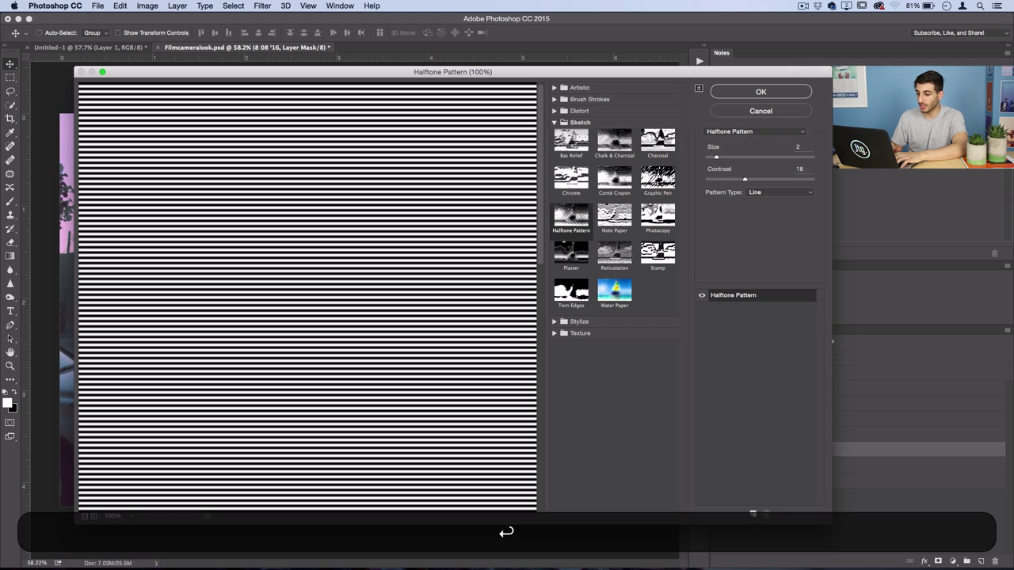
# Step: Apply the line halftone to the date stamp's mask and nudge it over the date
pyautogui.click(752, 89)
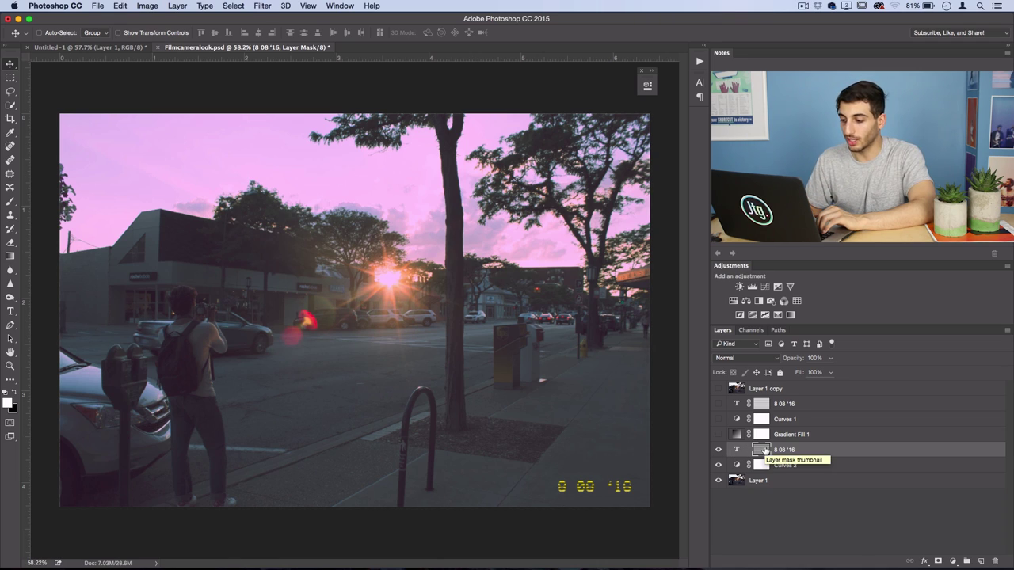
pyautogui.press('Right')
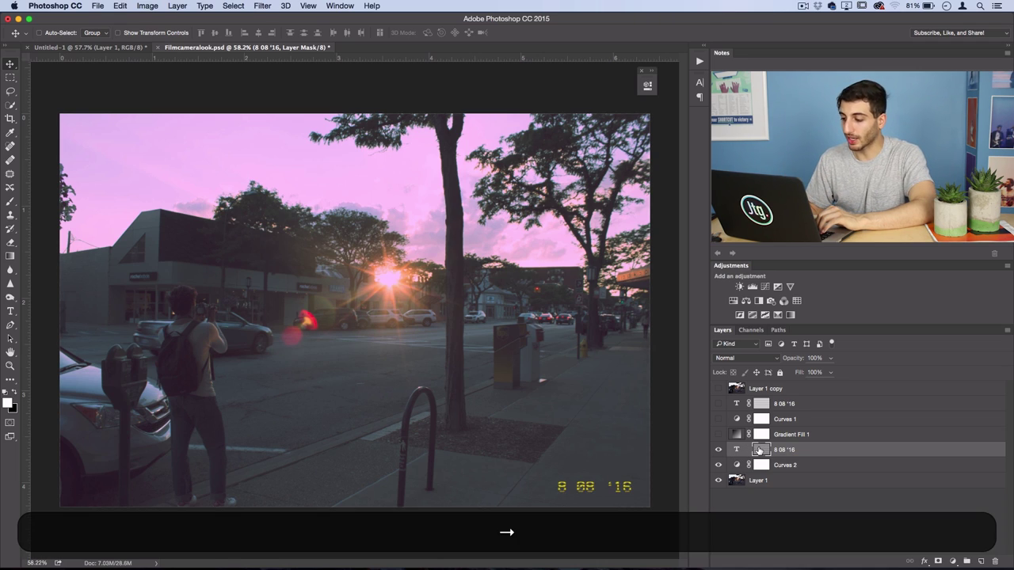
pyautogui.press('Down')
pyautogui.press('Up')
pyautogui.press('Down')
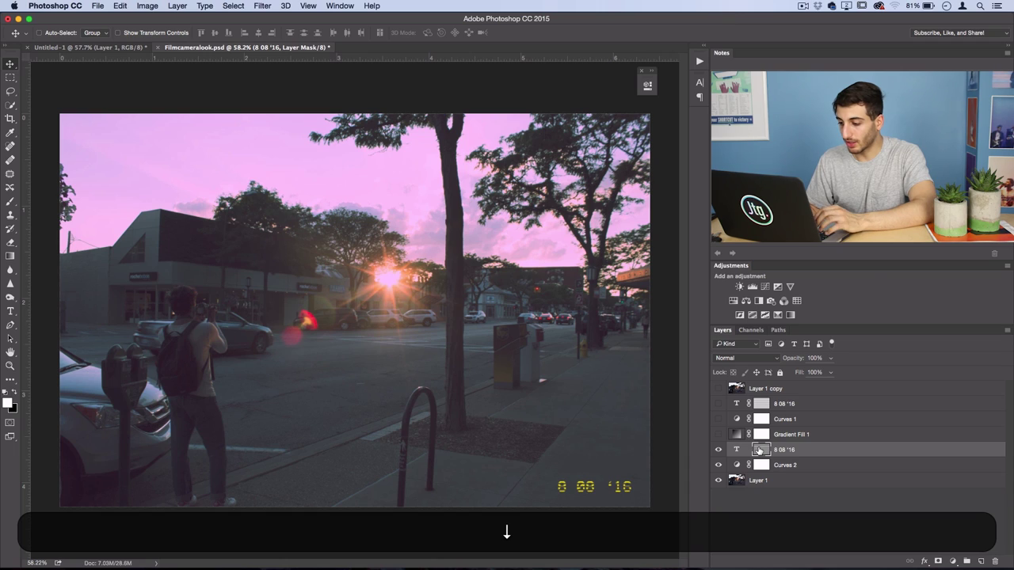
# Step: Scale the mask down to 82.42% and move it lower over the date
pyautogui.press('super+t')
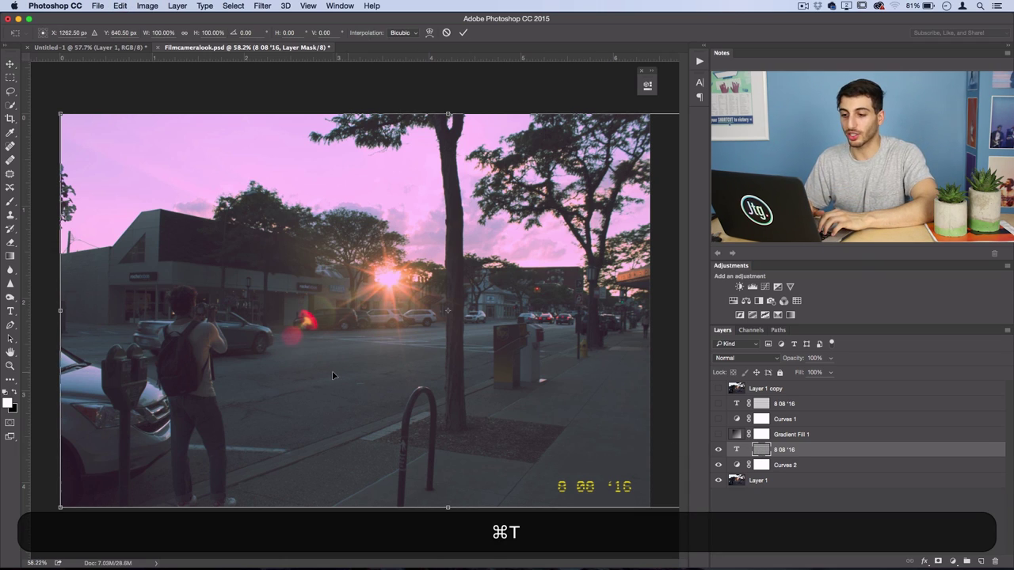
pyautogui.moveTo(59, 113); pyautogui.dragTo(126, 148)
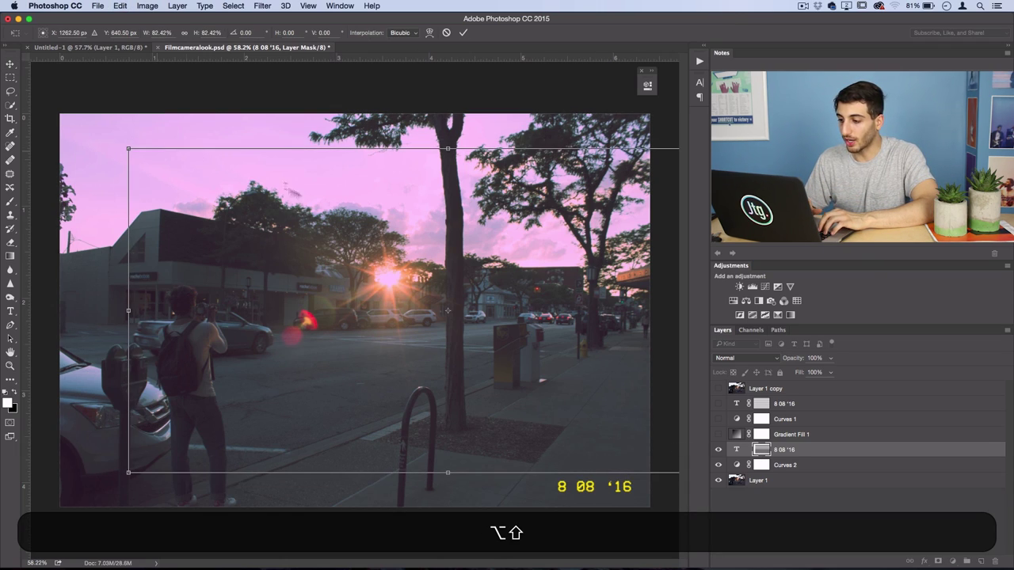
pyautogui.moveTo(324, 206); pyautogui.dragTo(323, 290)
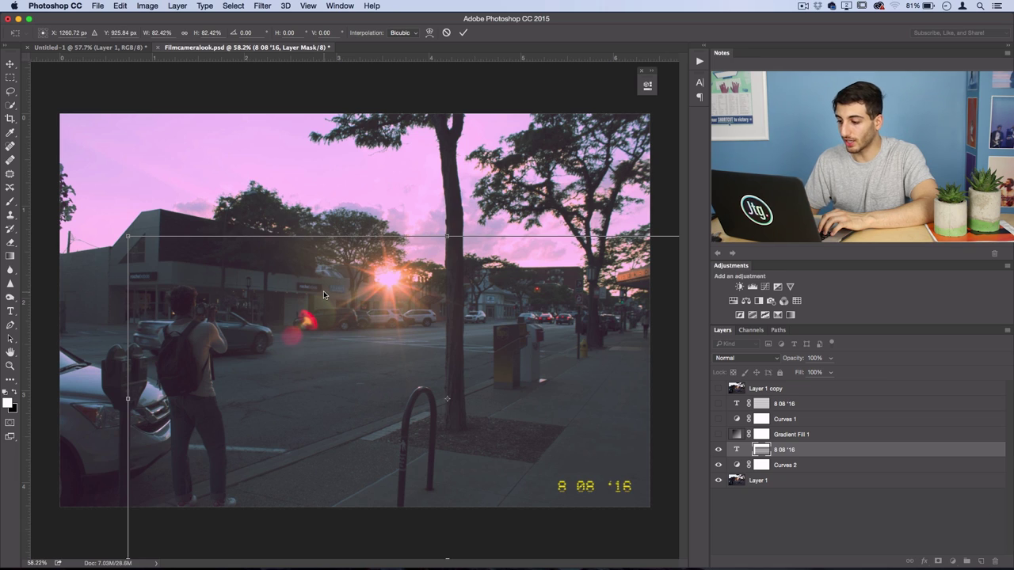
pyautogui.press('Return')
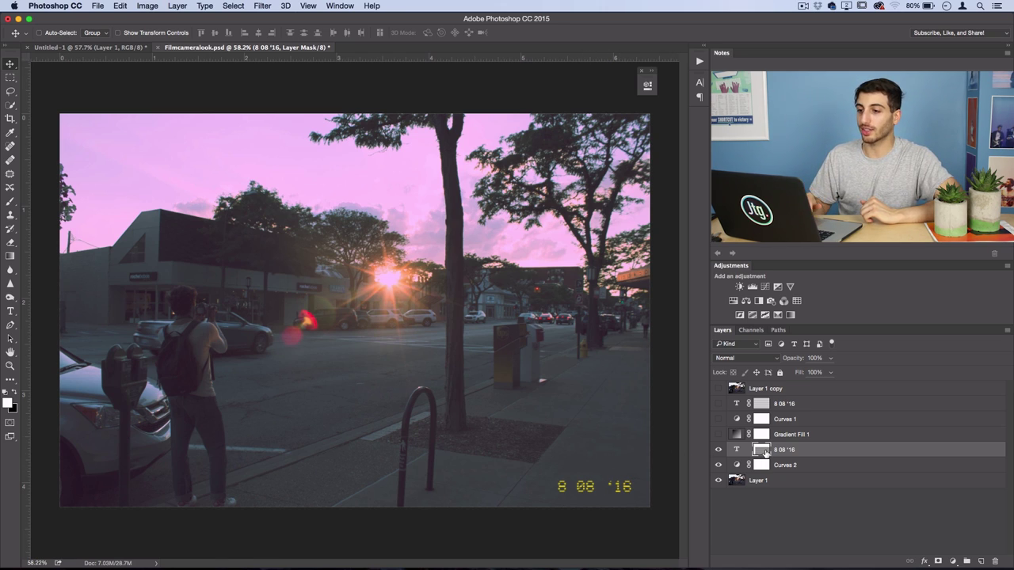
# Step: Raise the date-stamp mask's black output level slightly with Levels, then select Layer 1
pyautogui.click(148, 6)
pyautogui.moveTo(176, 35)
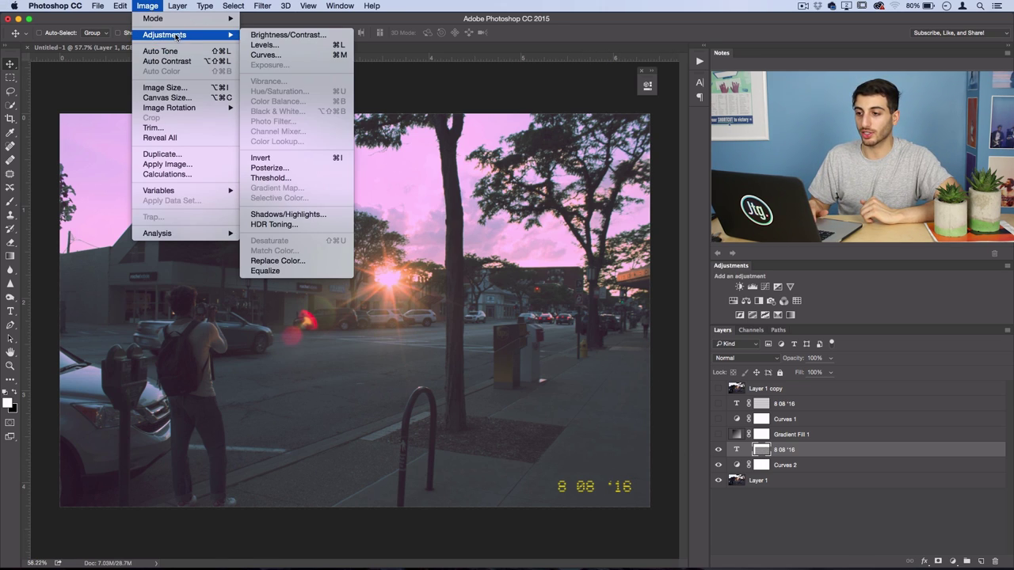
pyautogui.click(265, 46)
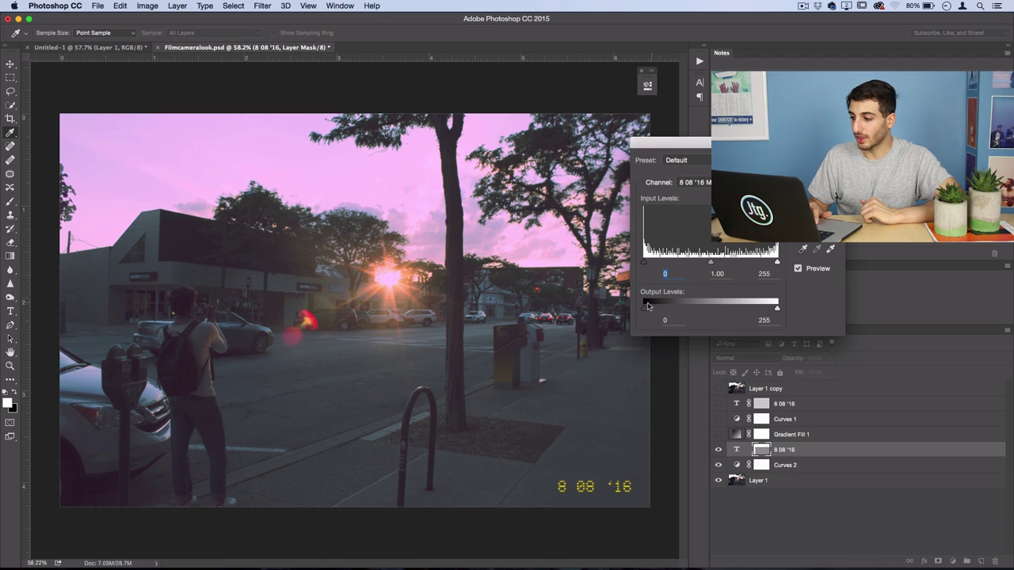
pyautogui.moveTo(643, 309); pyautogui.dragTo(686, 309)
pyautogui.press('Return')
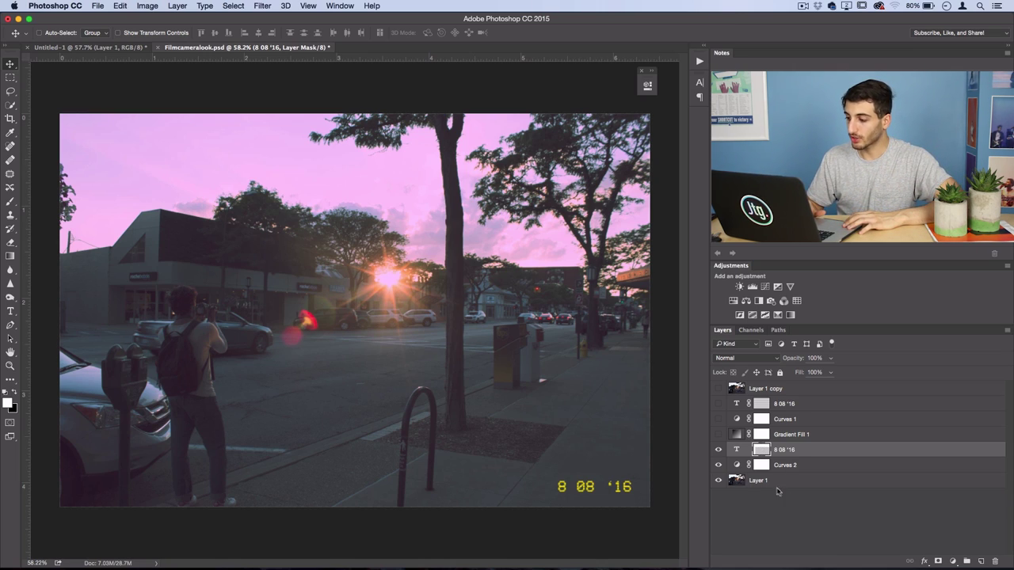
pyautogui.click(747, 483)
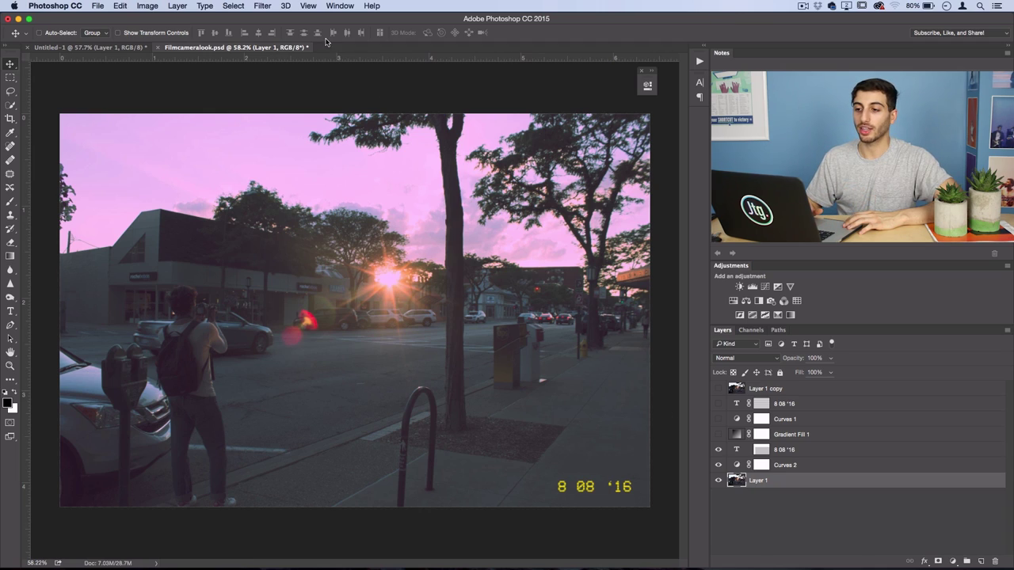
# Step: Add a linear Gradient Fill layer above Layer 1 and open its gradient for editing
pyautogui.click(178, 6)
pyautogui.moveTo(228, 127)
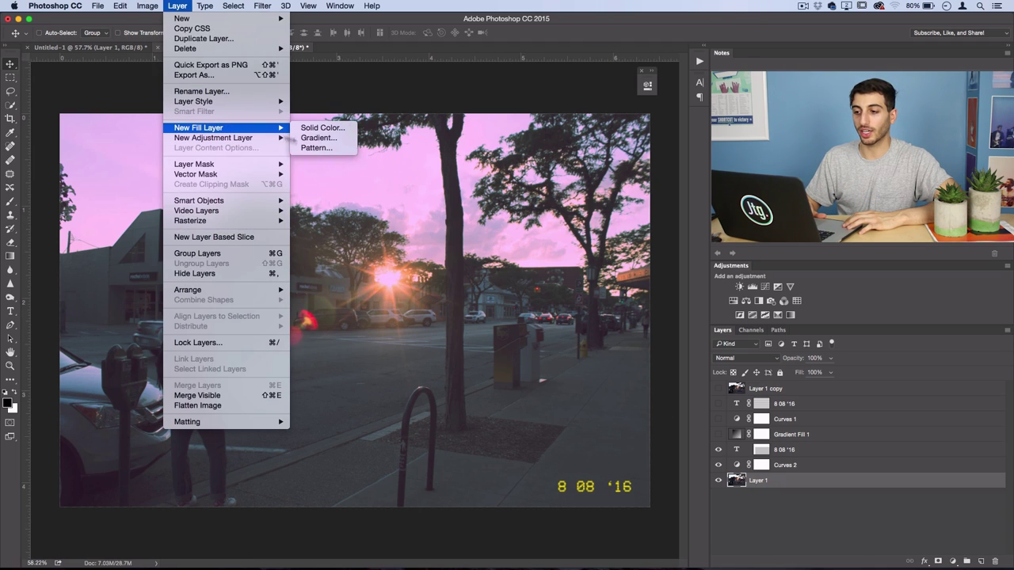
pyautogui.click(328, 138)
pyautogui.click(460, 207)
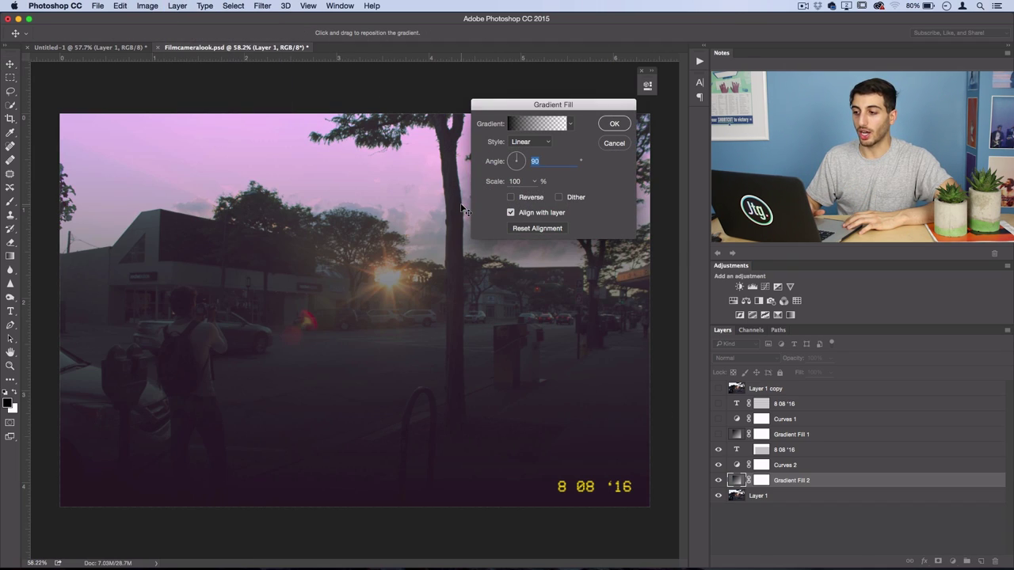
pyautogui.click(570, 124)
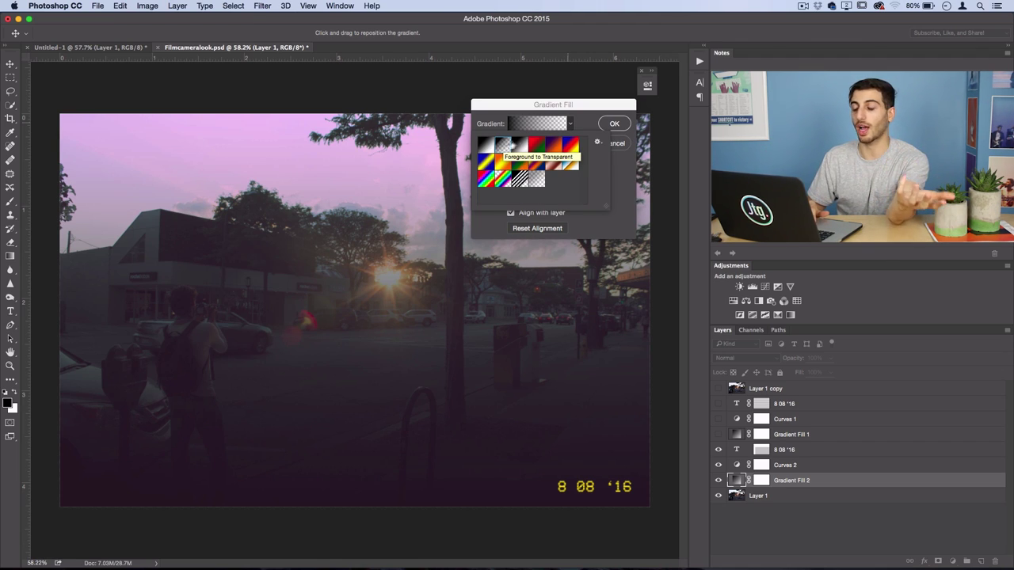
pyautogui.click(553, 124)
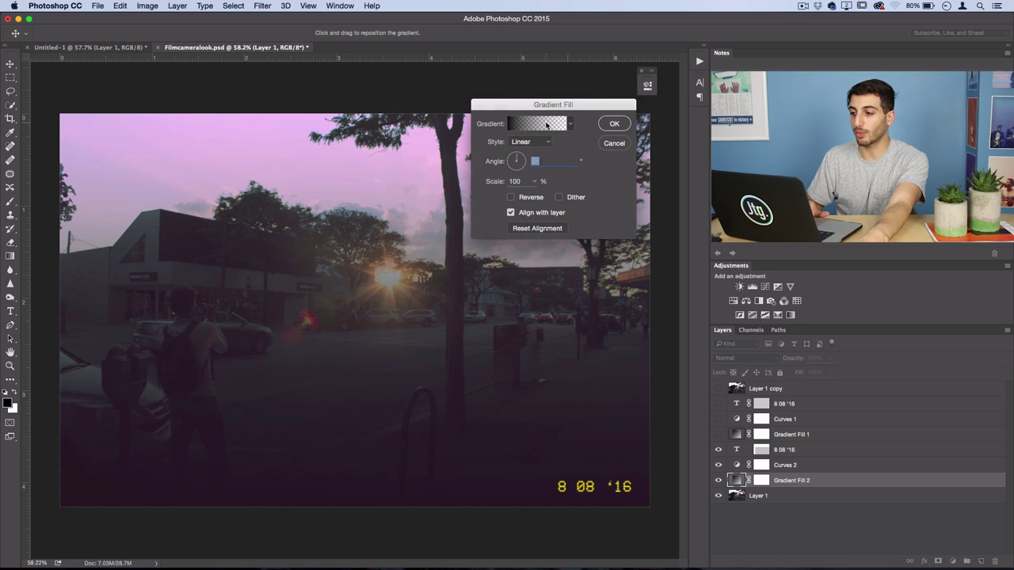
pyautogui.click(547, 124)
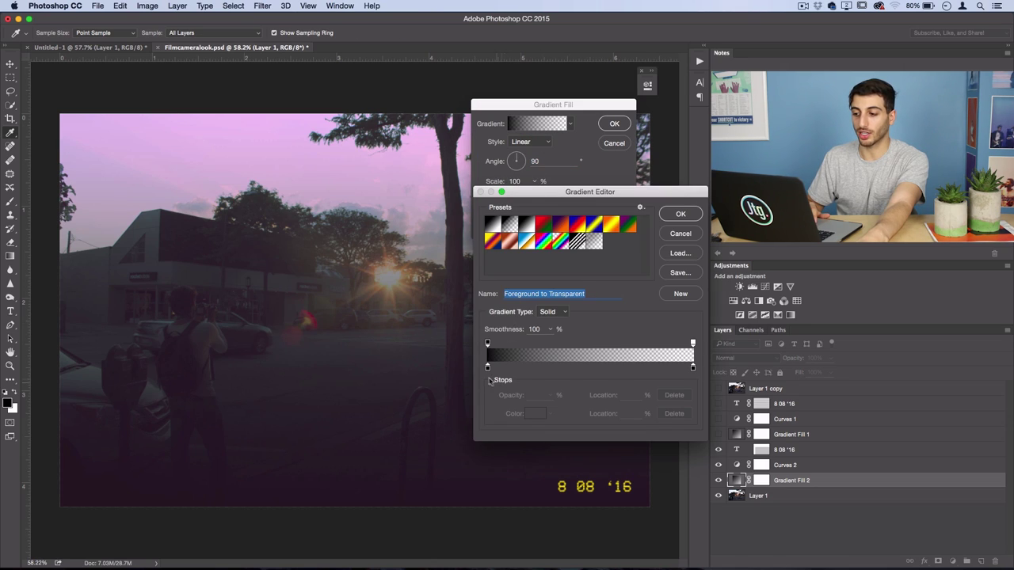
# Step: Make the gradient's left colour stop white
pyautogui.click(640, 208)
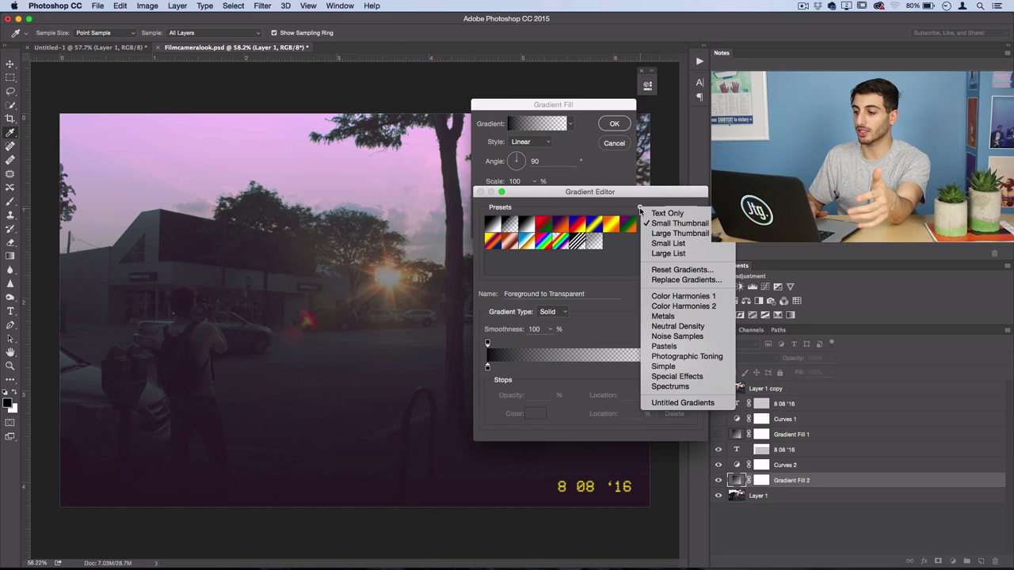
pyautogui.click(615, 287)
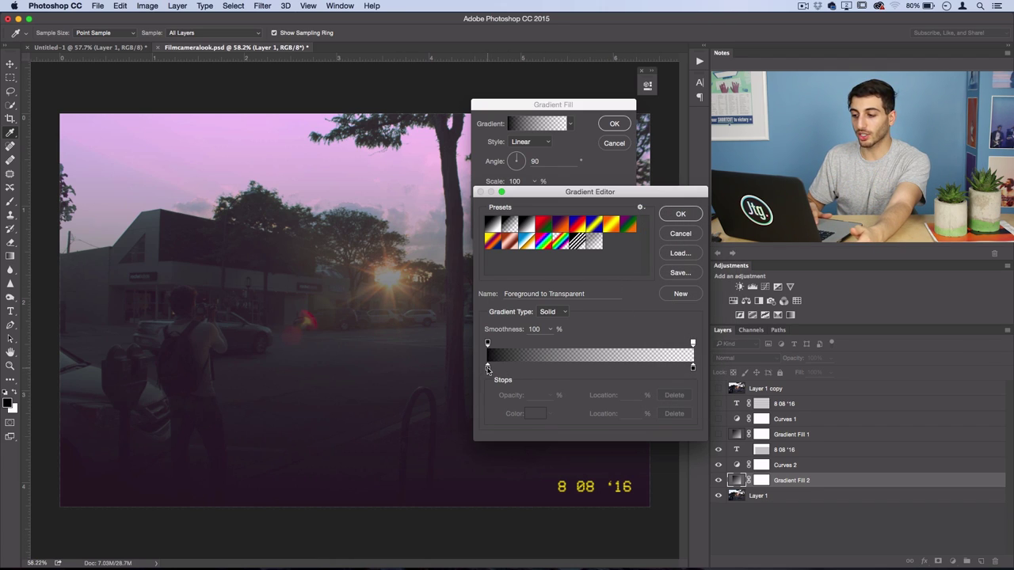
pyautogui.click(488, 367)
pyautogui.click(503, 368)
pyautogui.click(487, 368)
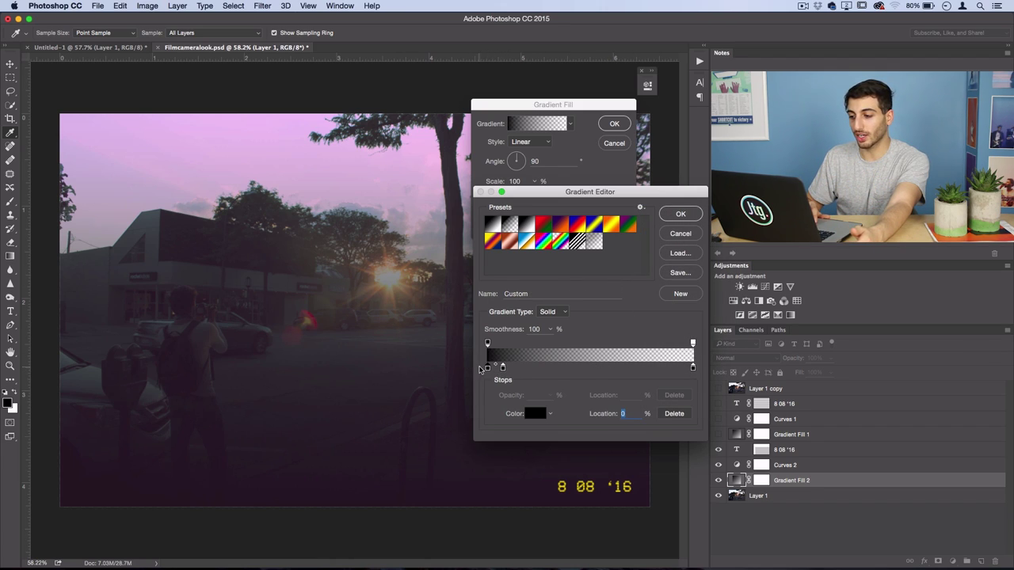
pyautogui.doubleClick(487, 367)
pyautogui.moveTo(498, 377); pyautogui.dragTo(462, 306)
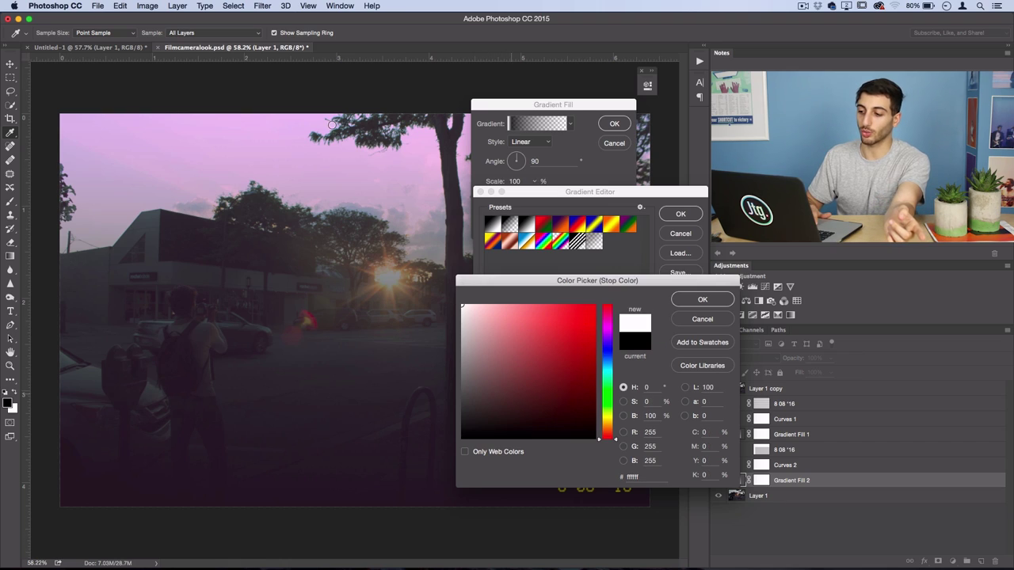
pyautogui.click(690, 303)
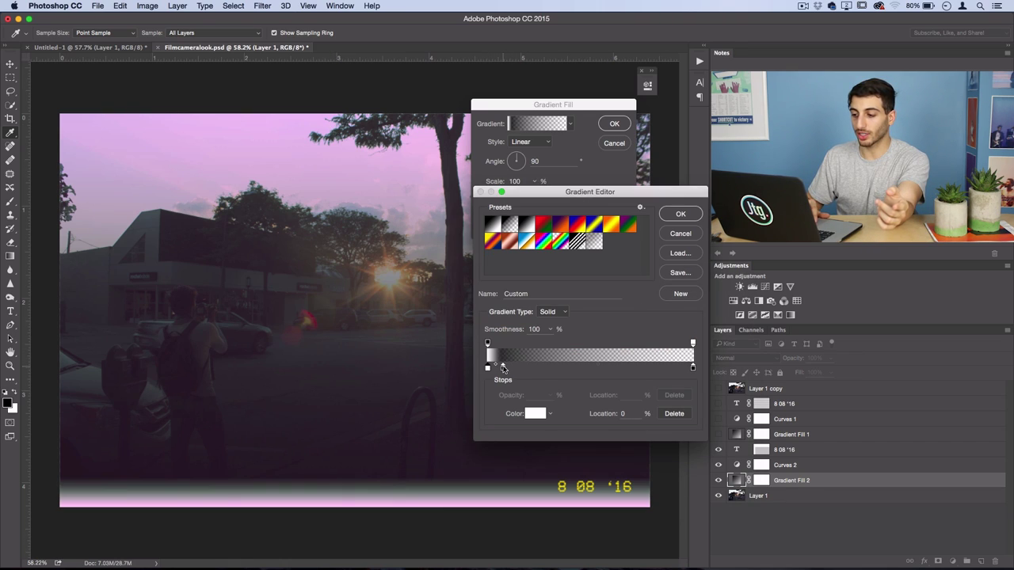
# Step: Add a bright yellow stop at 5% and make the next stop red (ff0000) at 12%
pyautogui.moveTo(502, 369); pyautogui.dragTo(511, 368)
pyautogui.click(500, 369)
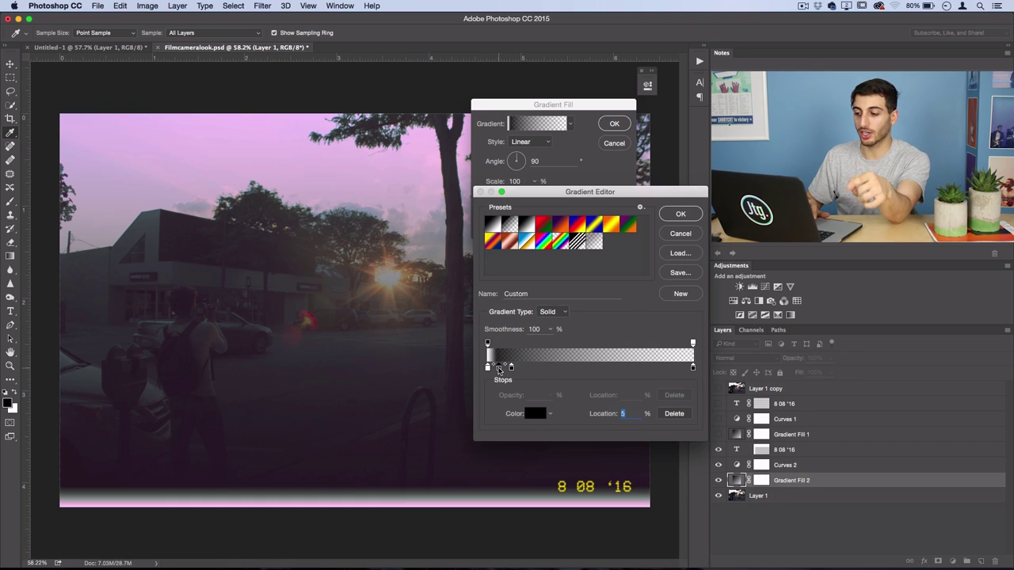
pyautogui.doubleClick(499, 369)
pyautogui.click(611, 425)
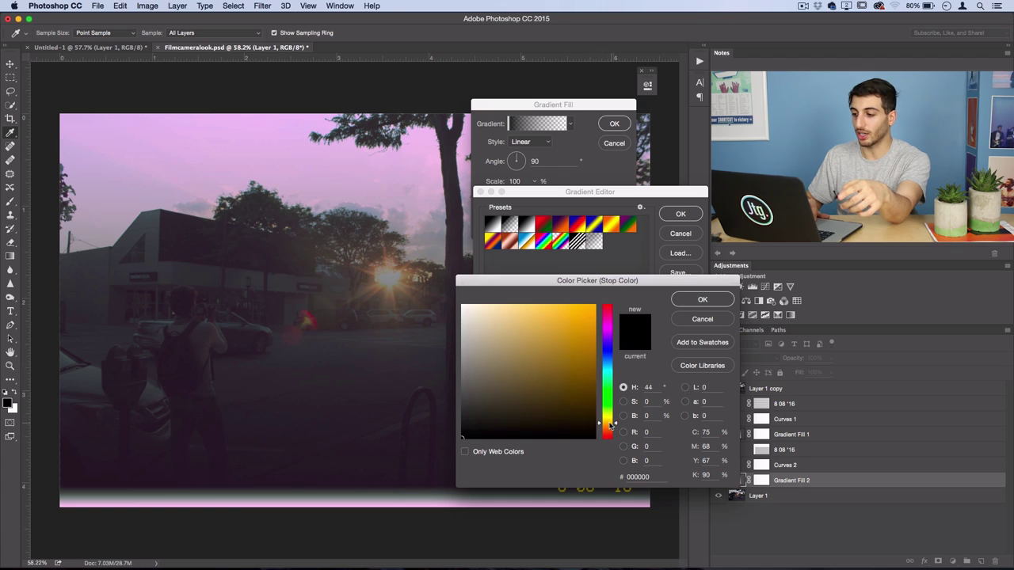
pyautogui.click(549, 306)
pyautogui.click(702, 300)
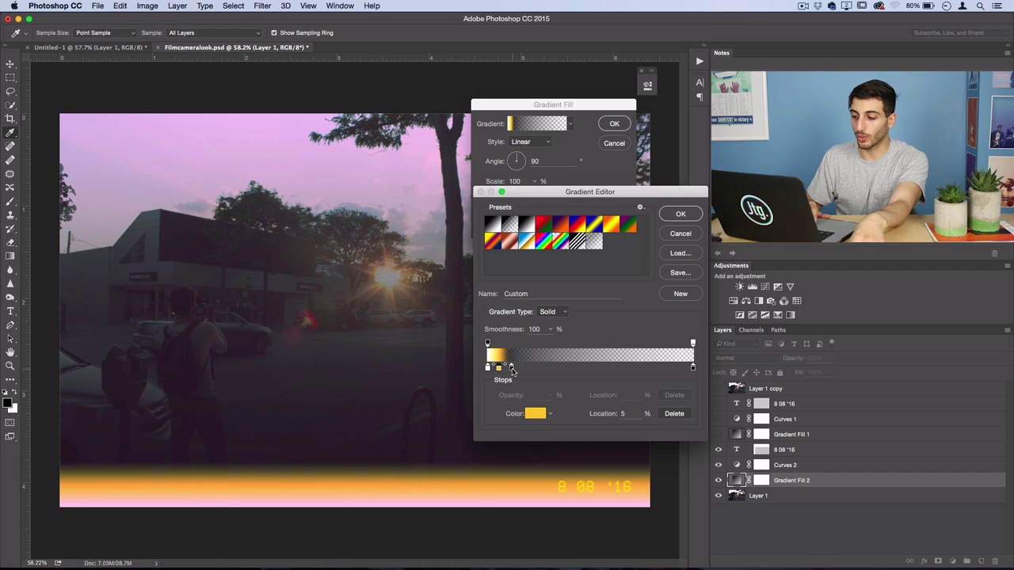
pyautogui.doubleClick(512, 368)
pyautogui.moveTo(539, 356); pyautogui.dragTo(637, 316)
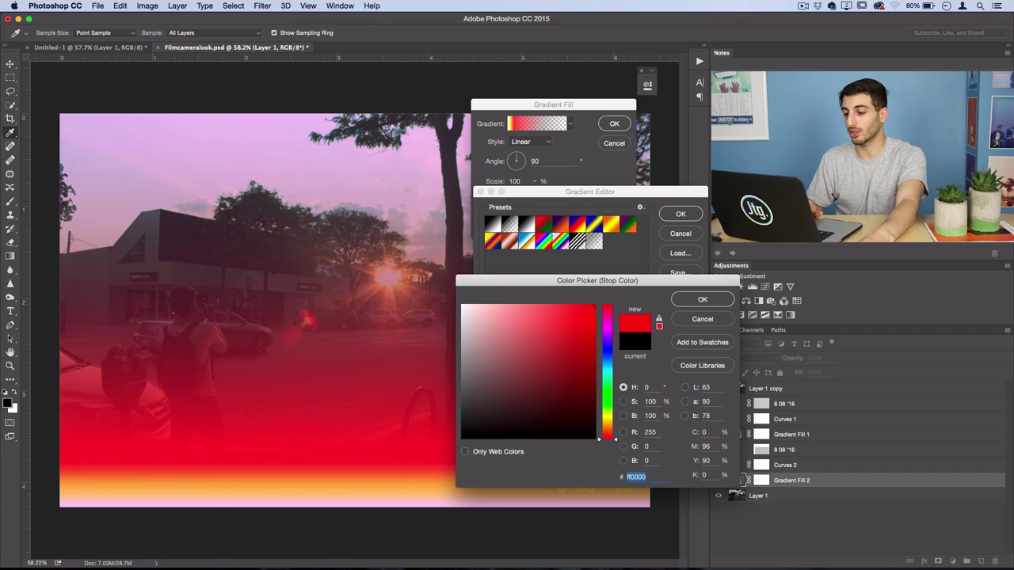
pyautogui.click(701, 300)
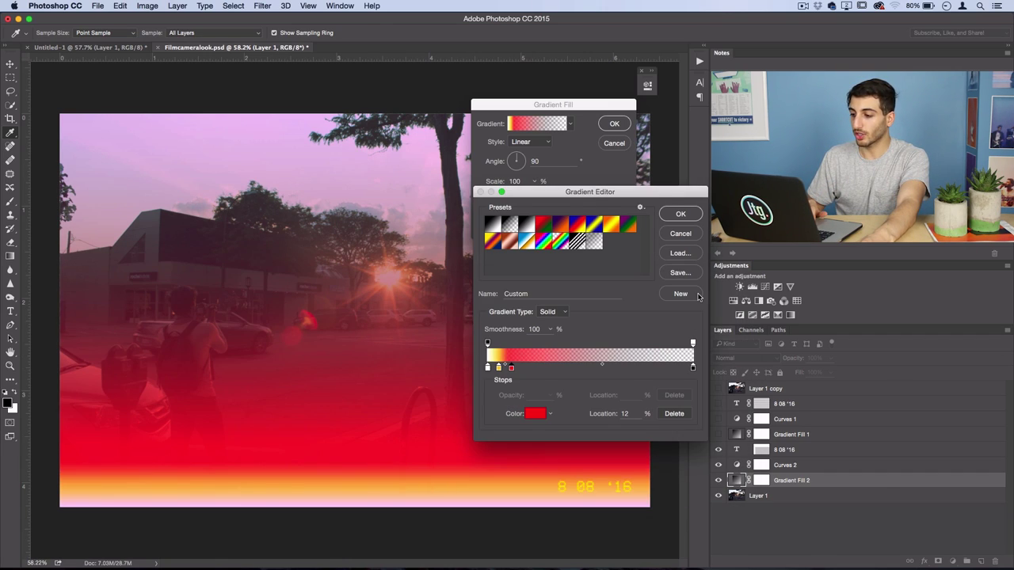
# Step: Accept the edited gradient and rotate it to a 176.82° angle
pyautogui.click(680, 214)
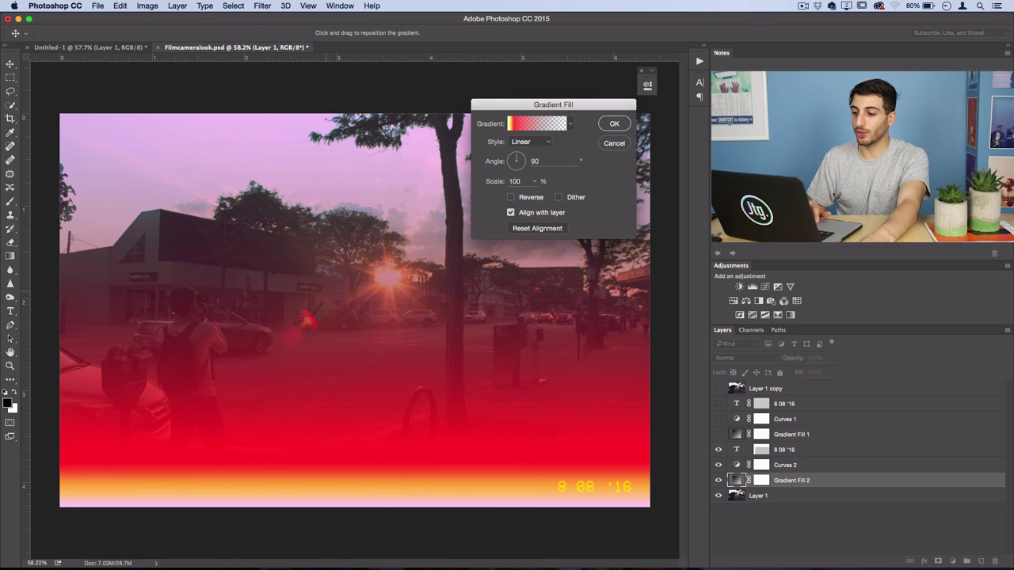
pyautogui.moveTo(266, 445)
pyautogui.mouseDown()
pyautogui.moveTo(266, 358)
pyautogui.moveTo(267, 477)
pyautogui.moveTo(266, 451)
pyautogui.mouseUp()
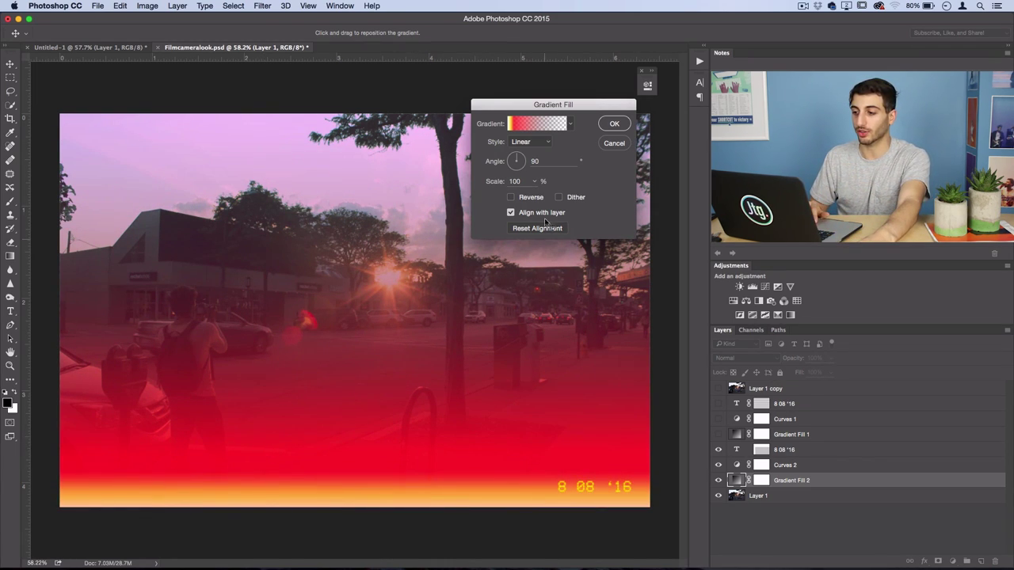
pyautogui.moveTo(520, 160); pyautogui.dragTo(495, 162)
pyautogui.moveTo(574, 104); pyautogui.dragTo(476, 103)
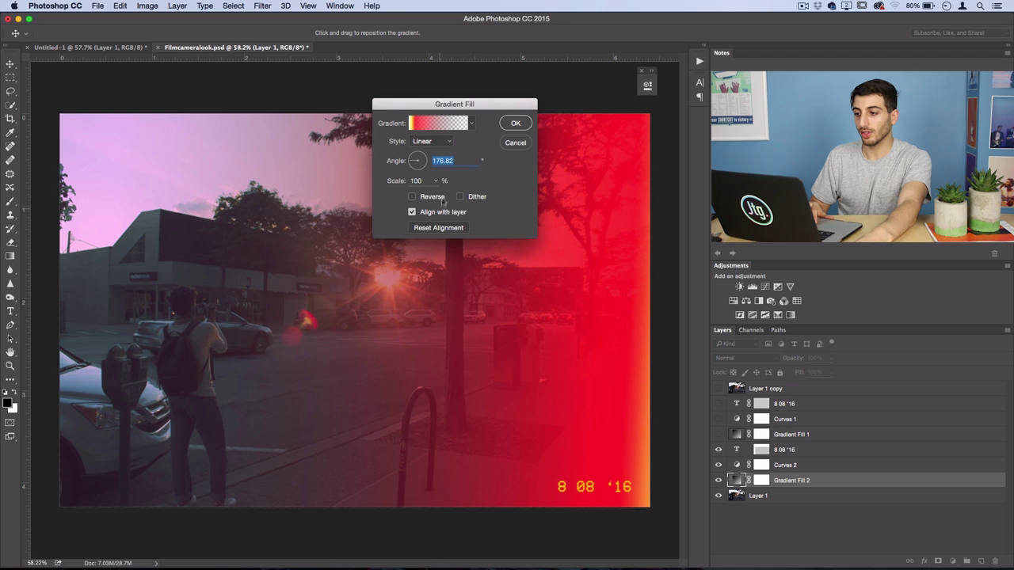
# Step: Keep the gradient scale at 100%, shift the red glow along the right edge, and apply
pyautogui.click(436, 180)
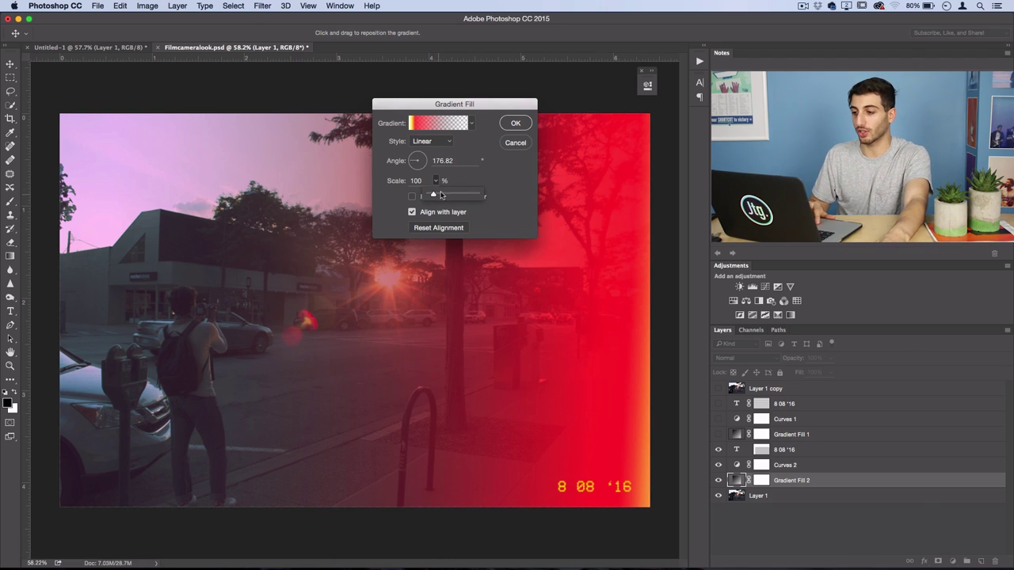
pyautogui.moveTo(434, 196)
pyautogui.mouseDown()
pyautogui.moveTo(453, 198)
pyautogui.moveTo(444, 198)
pyautogui.mouseUp()
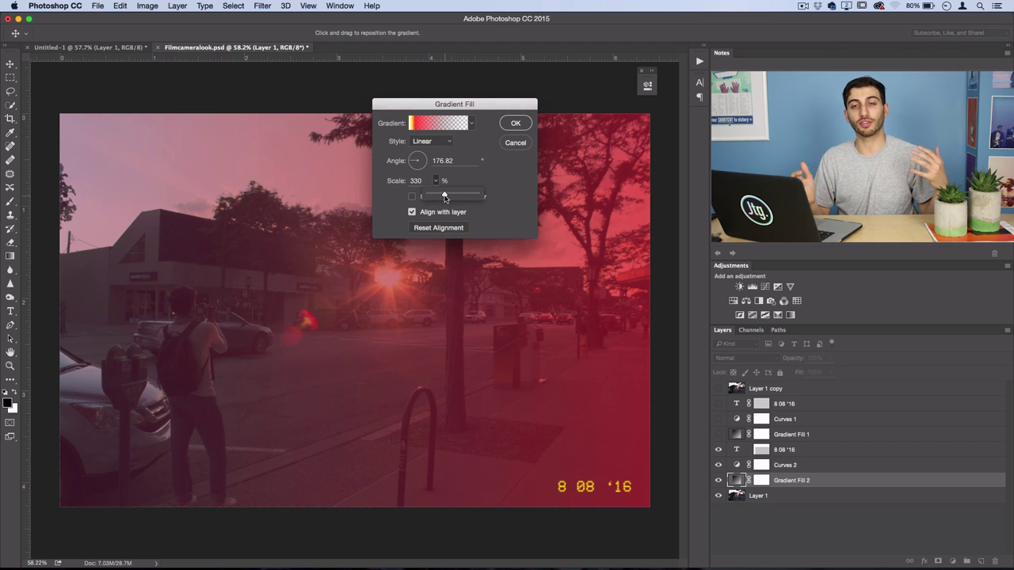
pyautogui.moveTo(445, 198); pyautogui.dragTo(433, 197)
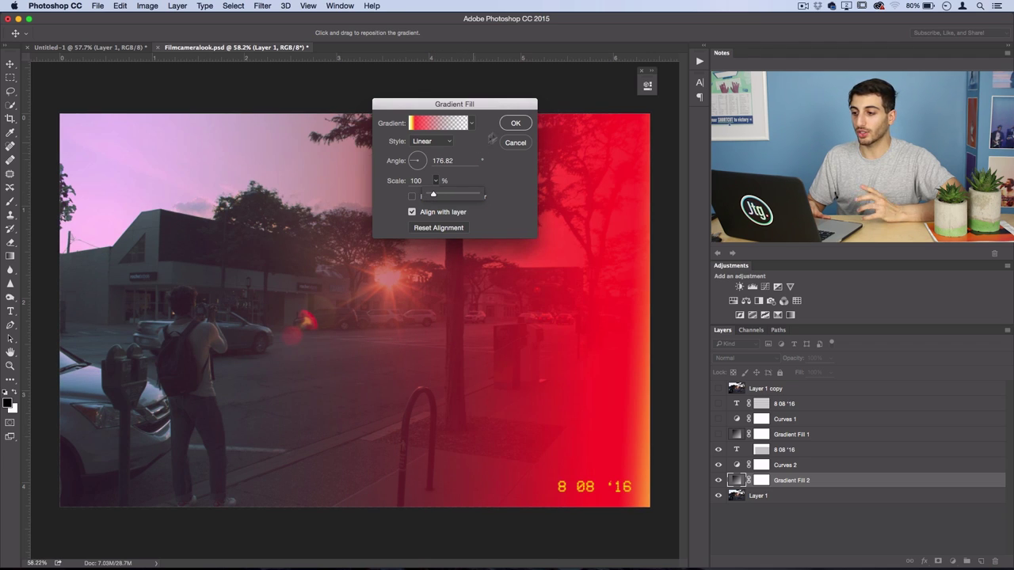
pyautogui.click(436, 186)
pyautogui.moveTo(454, 415)
pyautogui.mouseDown()
pyautogui.moveTo(480, 412)
pyautogui.moveTo(465, 407)
pyautogui.mouseUp()
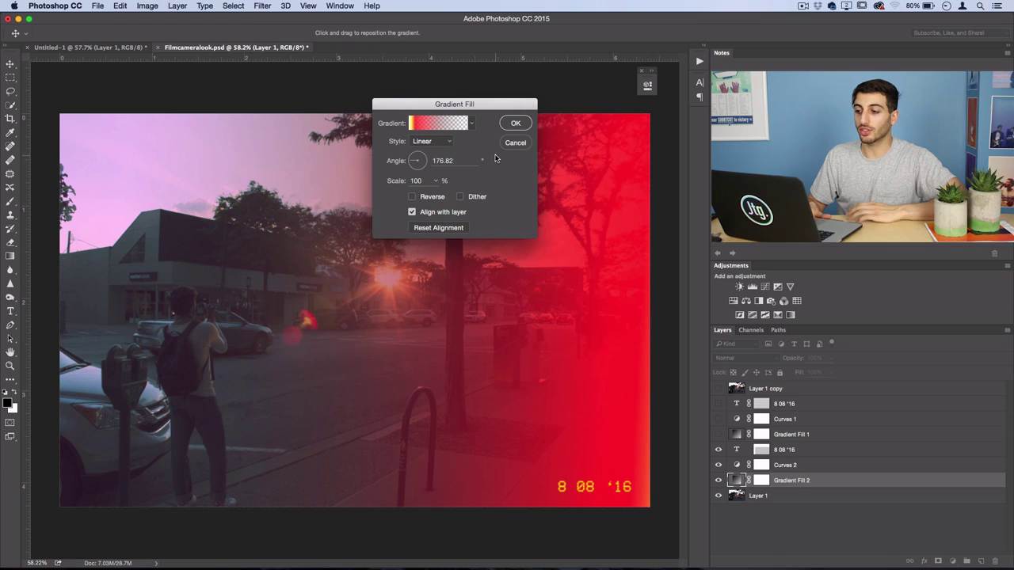
pyautogui.click(516, 124)
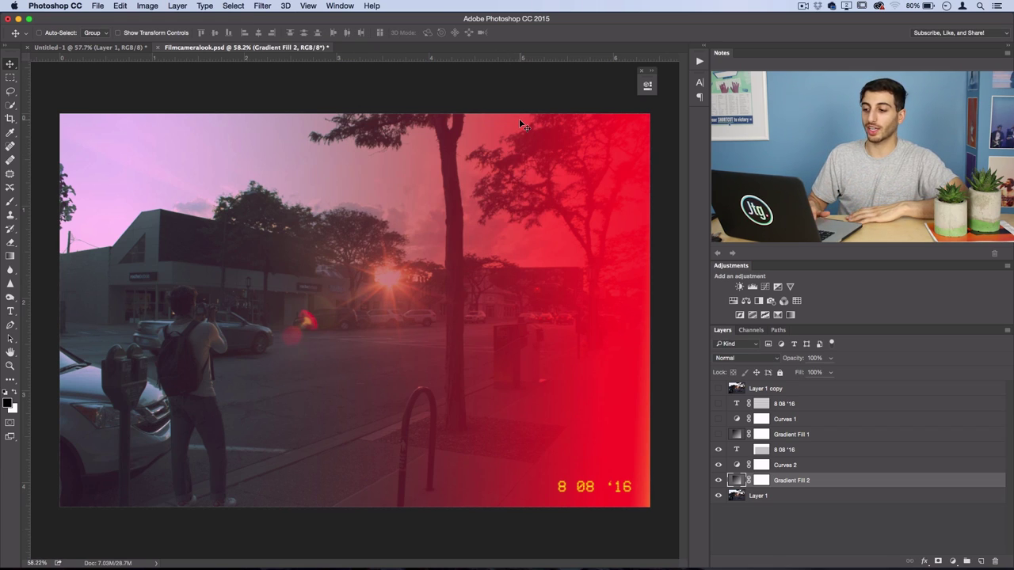
# Step: Set Gradient Fill 2 to Screen blend mode and compare it toggled off and on
pyautogui.click(737, 358)
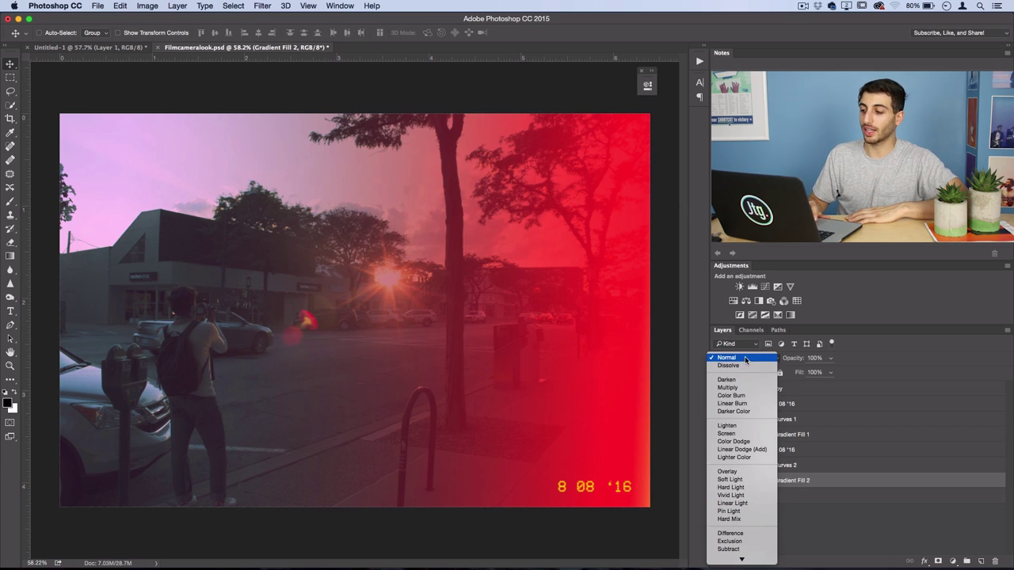
pyautogui.click(727, 434)
pyautogui.click(719, 480)
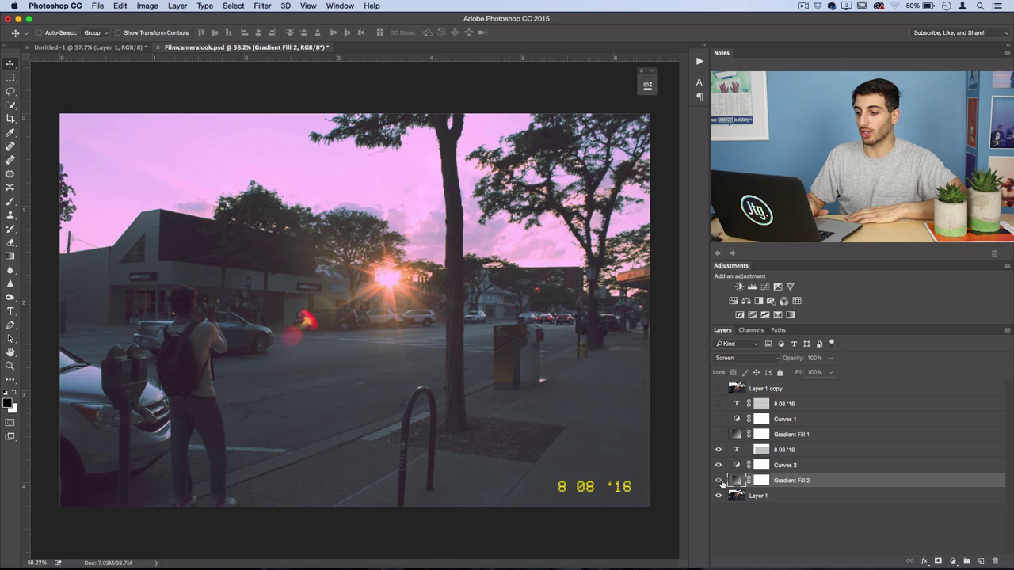
pyautogui.click(719, 481)
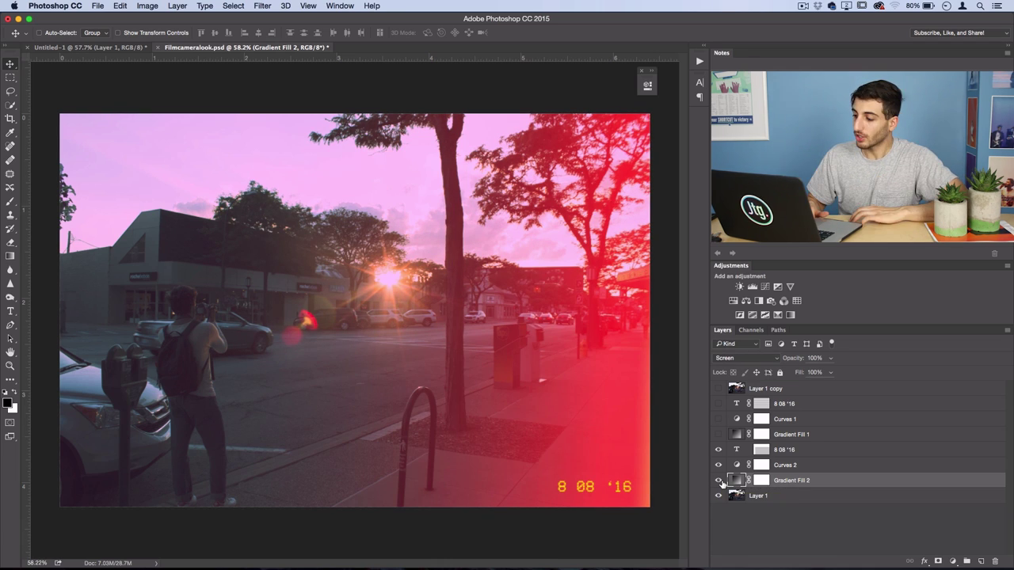
pyautogui.click(718, 481)
pyautogui.click(717, 481)
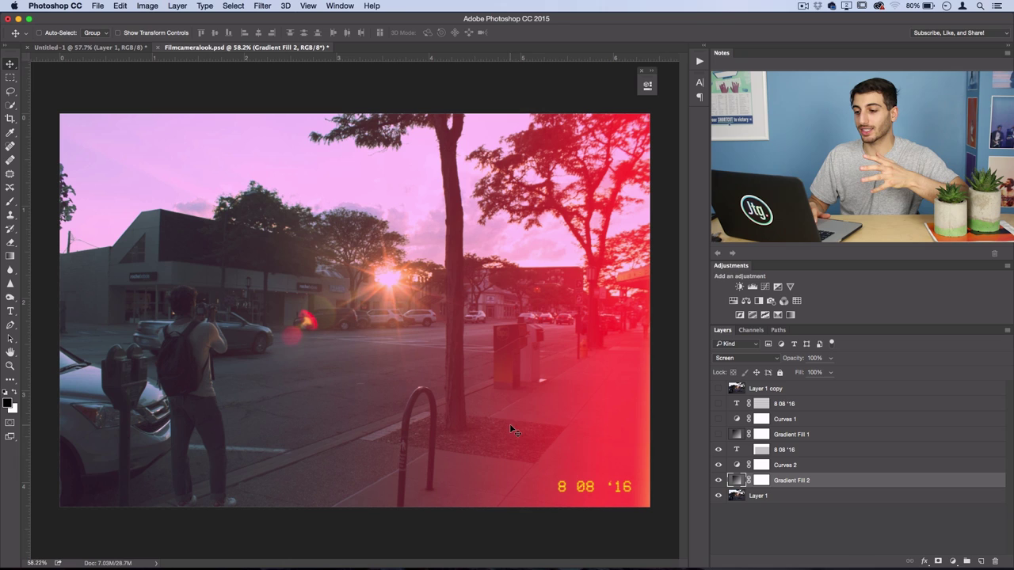
# Step: Set Gradient Fill 2's opacity to 93%
pyautogui.click(829, 360)
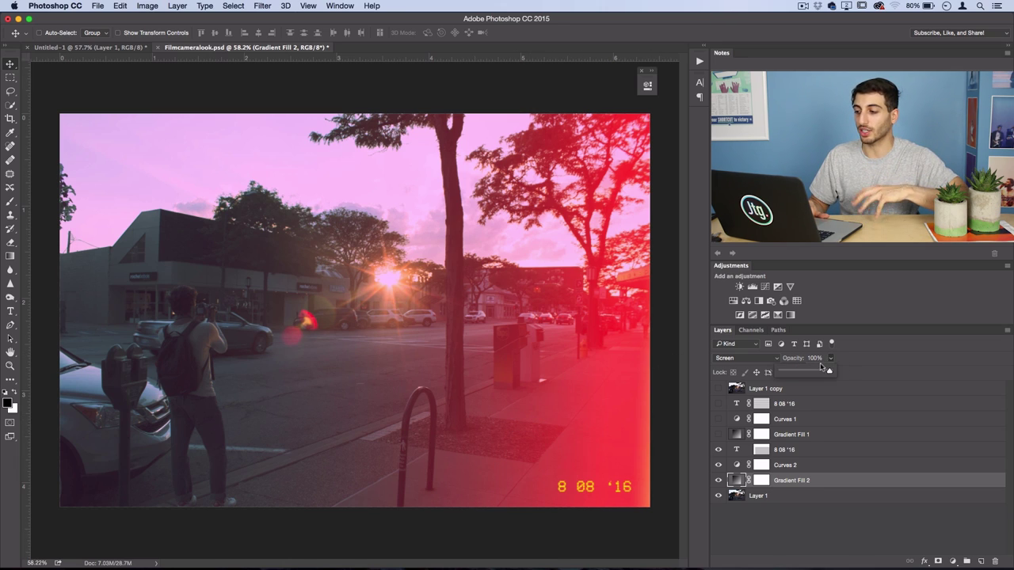
pyautogui.moveTo(816, 373); pyautogui.dragTo(811, 373)
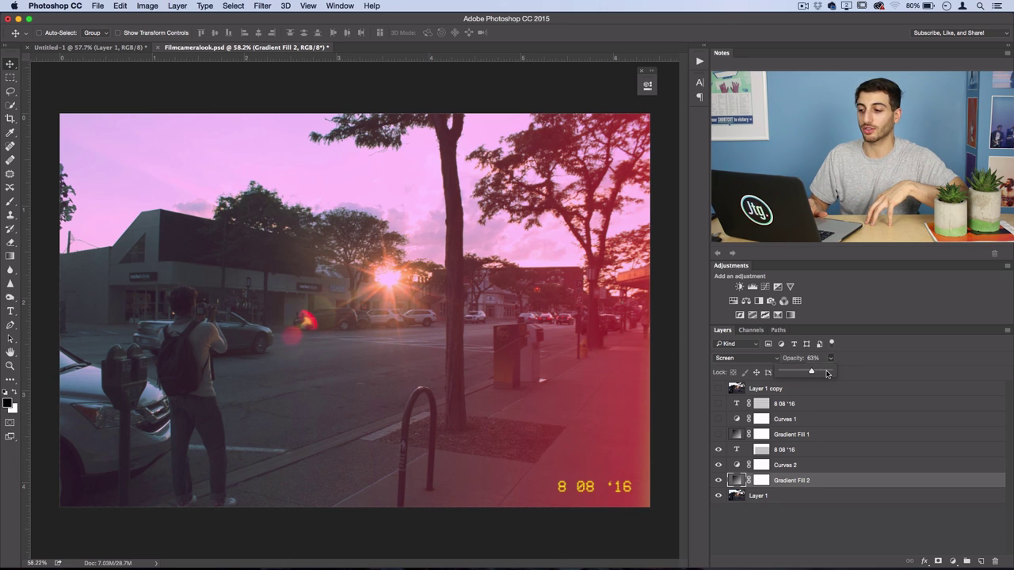
pyautogui.click(827, 373)
pyautogui.click(831, 360)
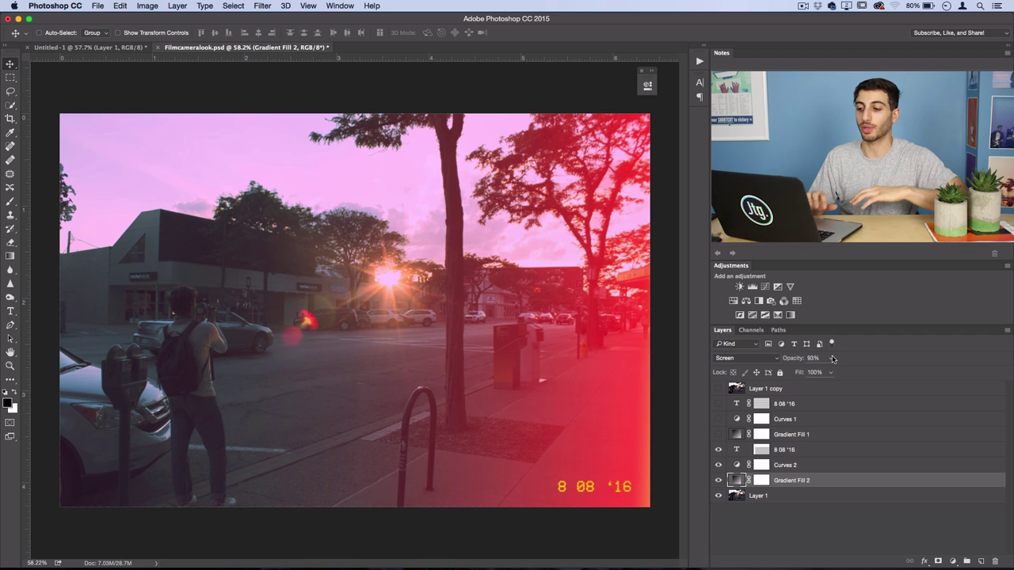